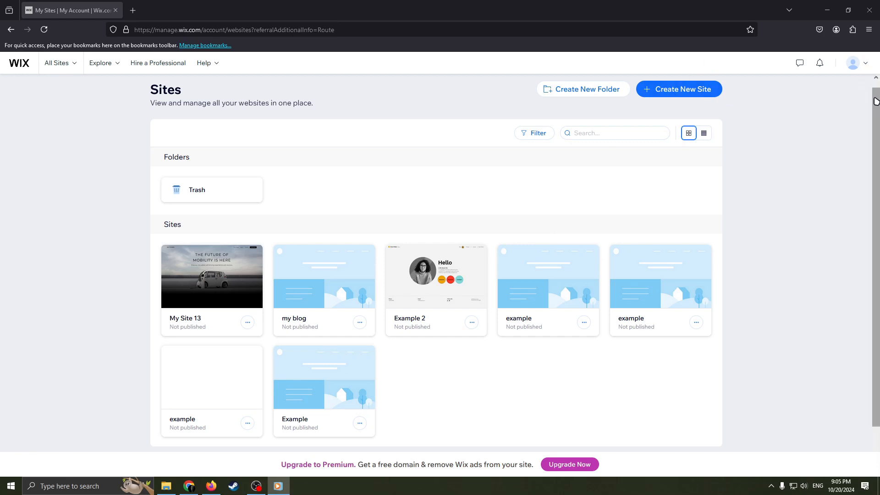
pyautogui.click(867, 68)
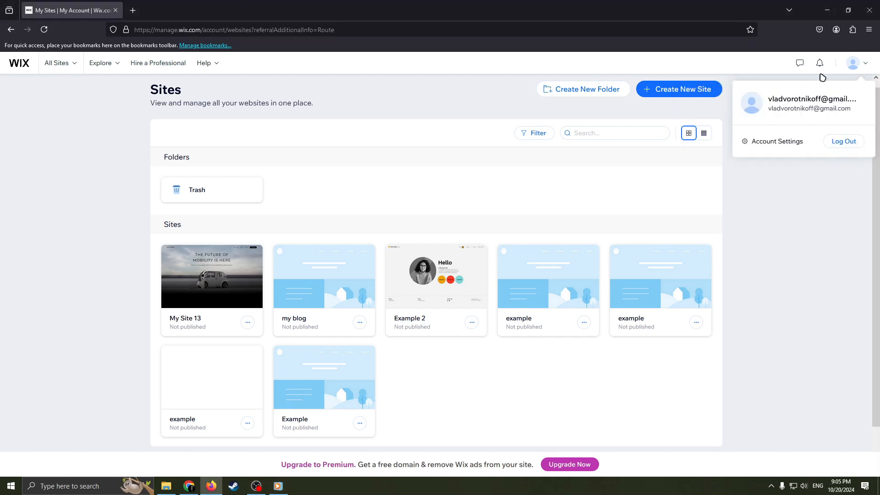
pyautogui.click(867, 66)
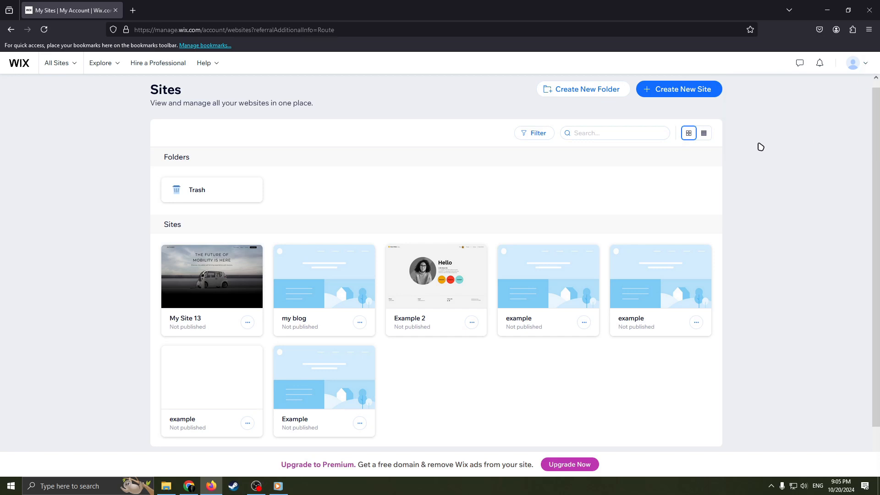
# - Create a new site without the AI chat and choose Real Estate Landing Page as the website type
pyautogui.click(676, 91)
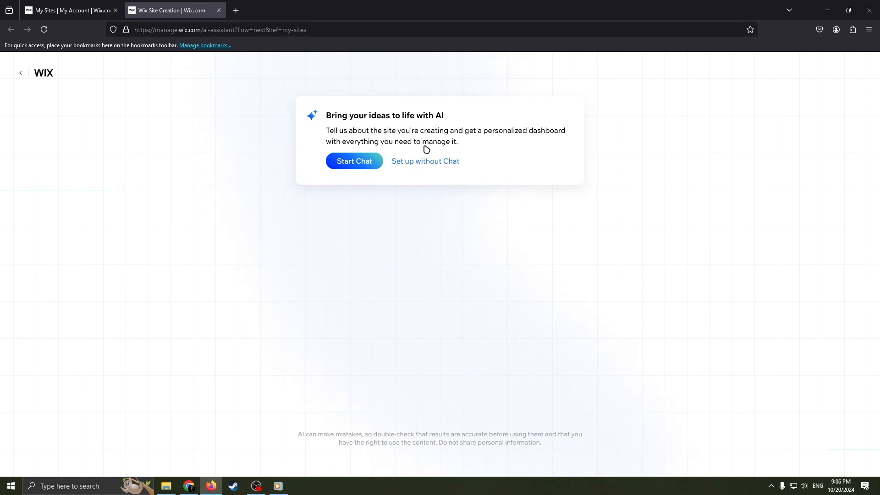
pyautogui.click(417, 162)
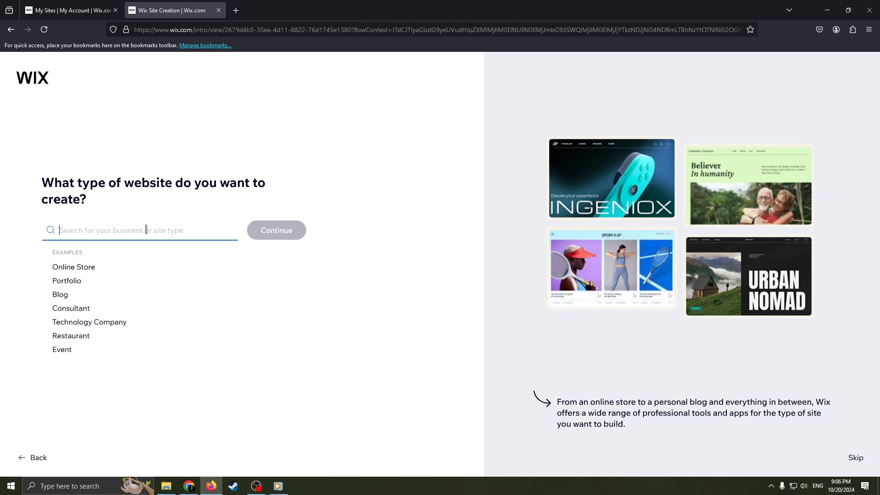
pyautogui.write('Real')
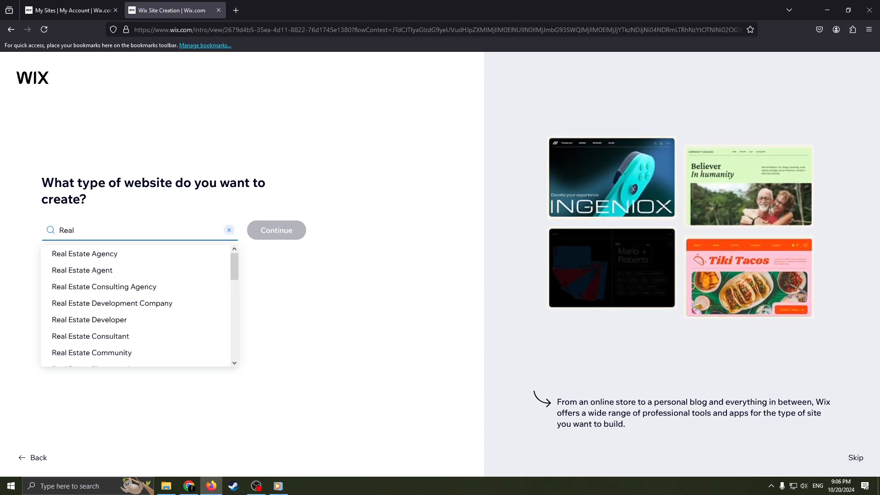
pyautogui.write(' estate')
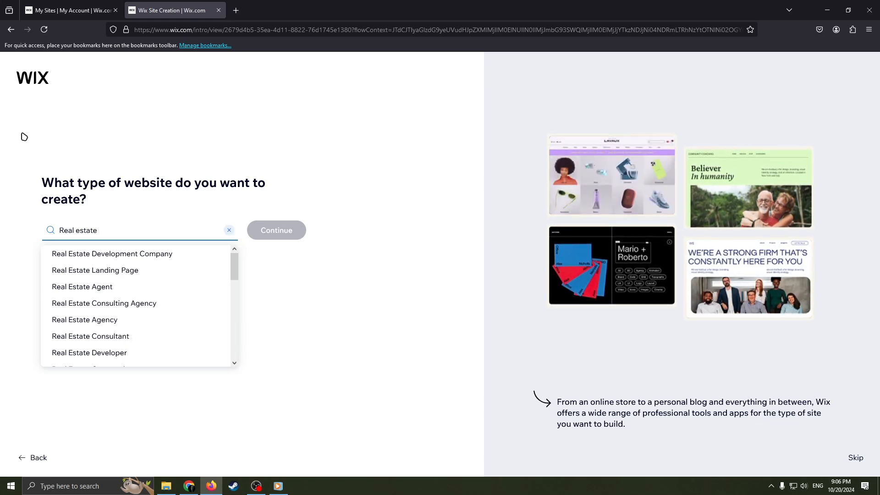
pyautogui.click(109, 270)
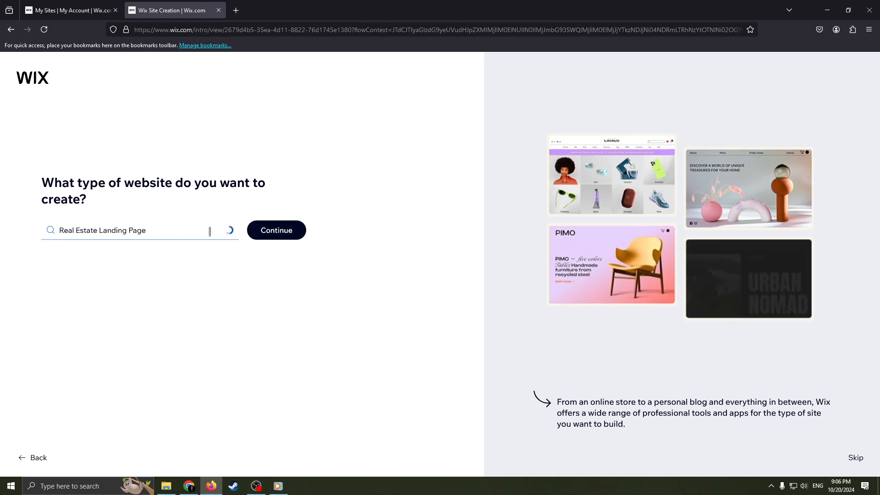
pyautogui.click(275, 230)
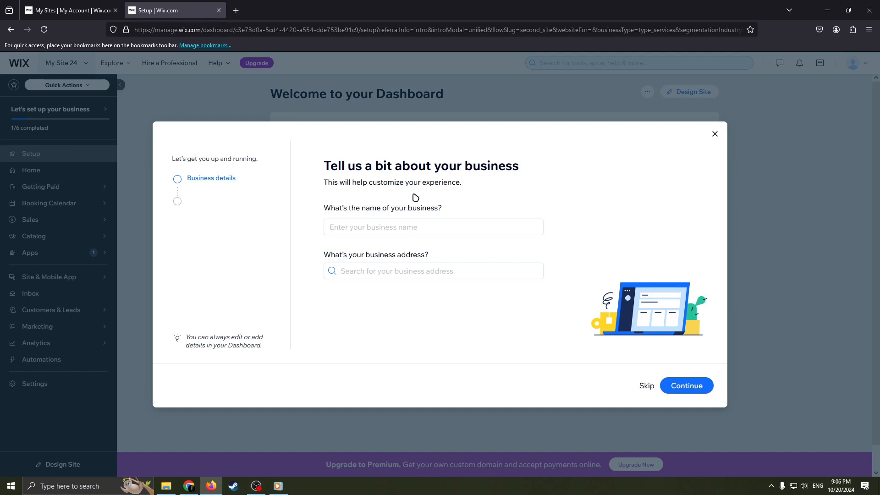
# - Name the business CubeHouse, leave its address empty, and accept the default working hours
pyautogui.click(404, 227)
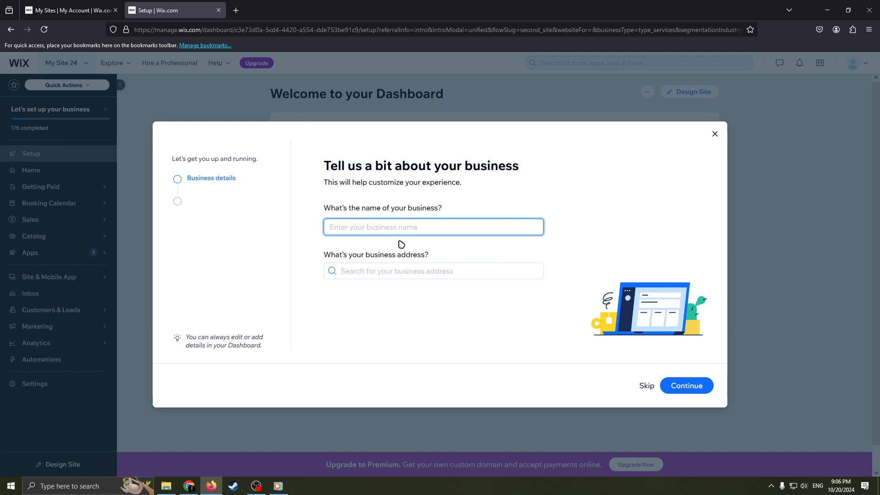
pyautogui.write('CubeHouse')
pyautogui.click(393, 271)
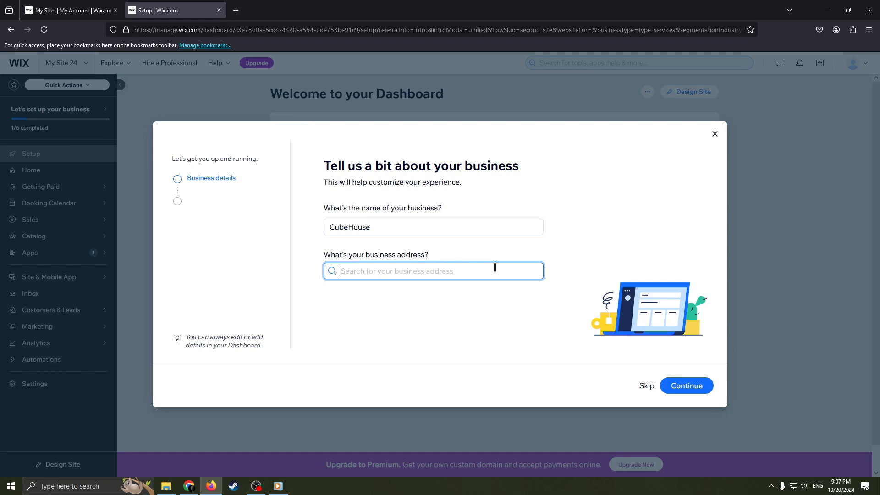
pyautogui.click(699, 385)
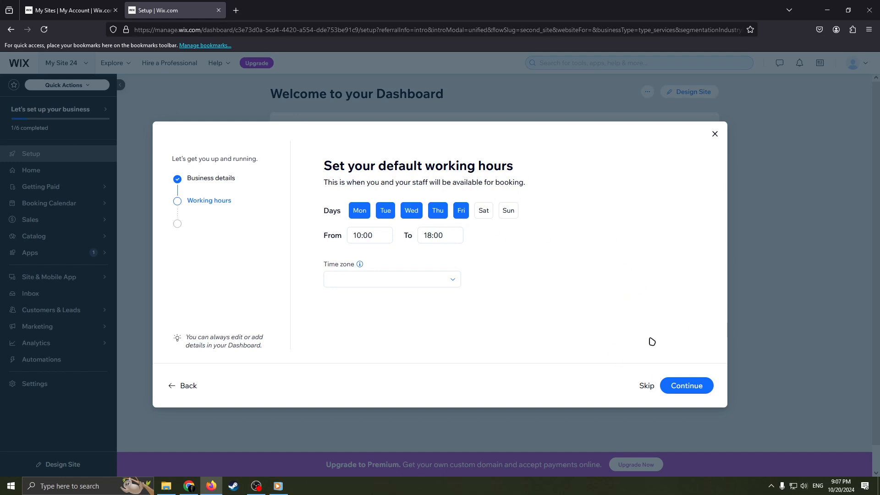
pyautogui.click(689, 385)
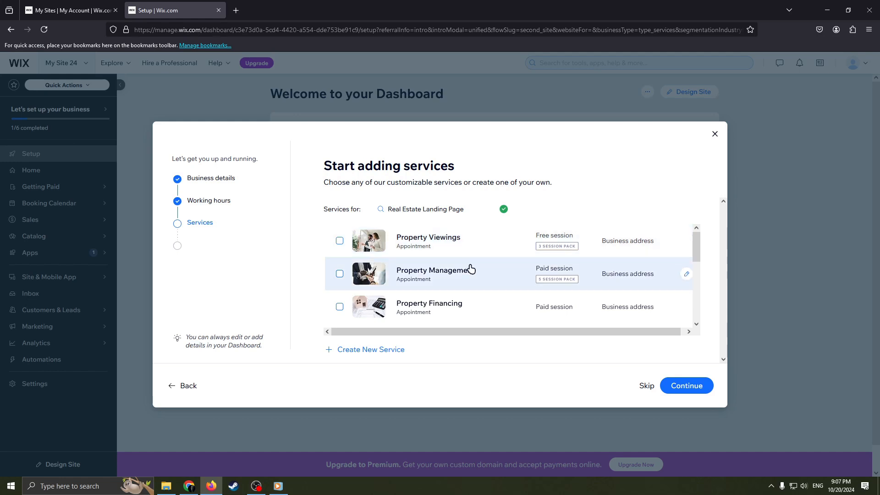
# - Add the Property Viewings, Property Management and Property Financing services to the business and continue
pyautogui.scroll(-2, 471, 270)
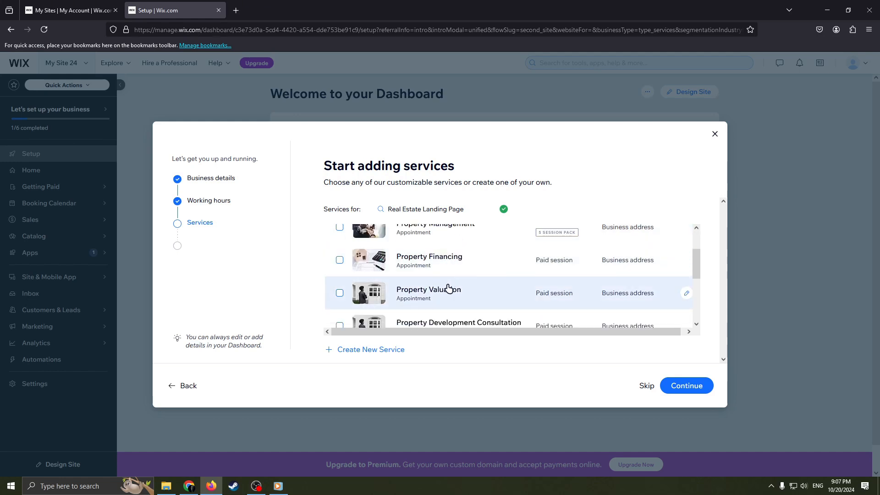
pyautogui.scroll(-2, 458, 291)
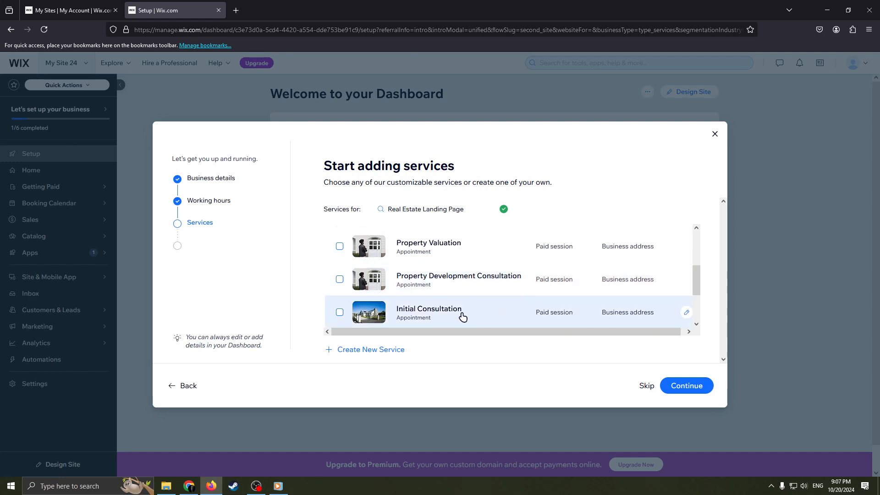
pyautogui.scroll(-1, 462, 316)
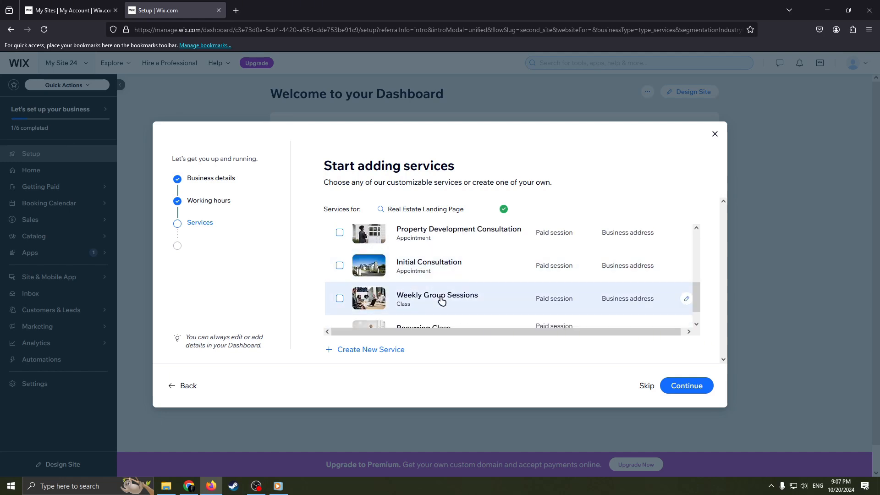
pyautogui.scroll(-1, 462, 295)
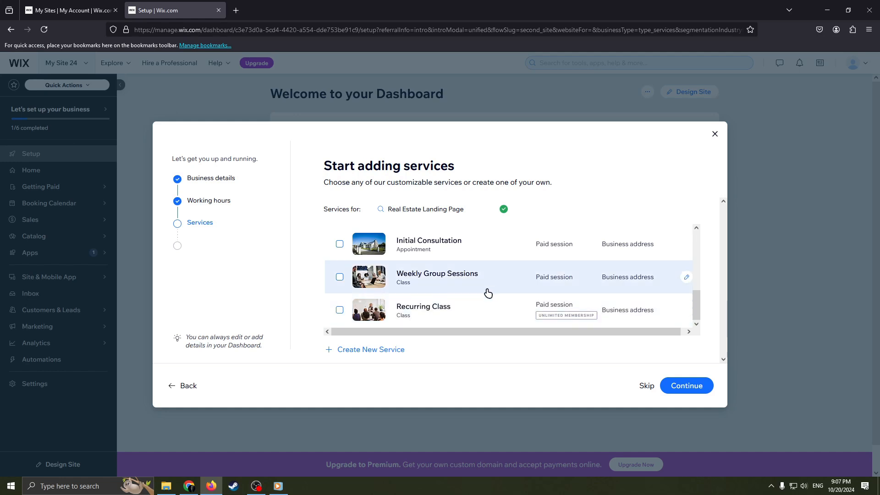
pyautogui.scroll(6, 486, 295)
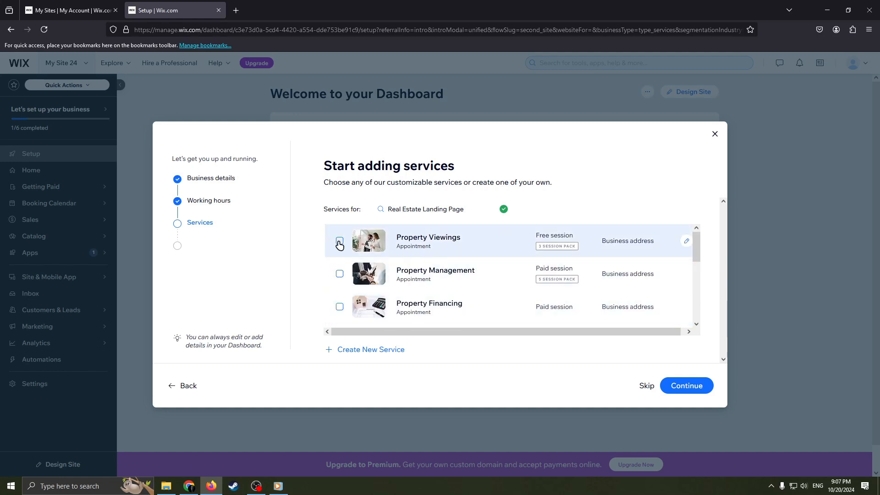
pyautogui.click(340, 241)
pyautogui.click(339, 274)
pyautogui.click(339, 307)
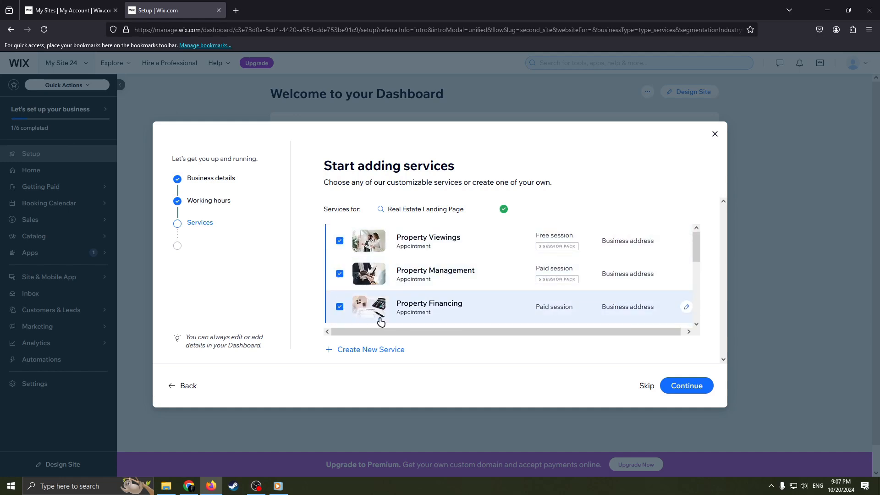
pyautogui.scroll(-4, 380, 320)
pyautogui.scroll(4, 413, 315)
pyautogui.click(694, 385)
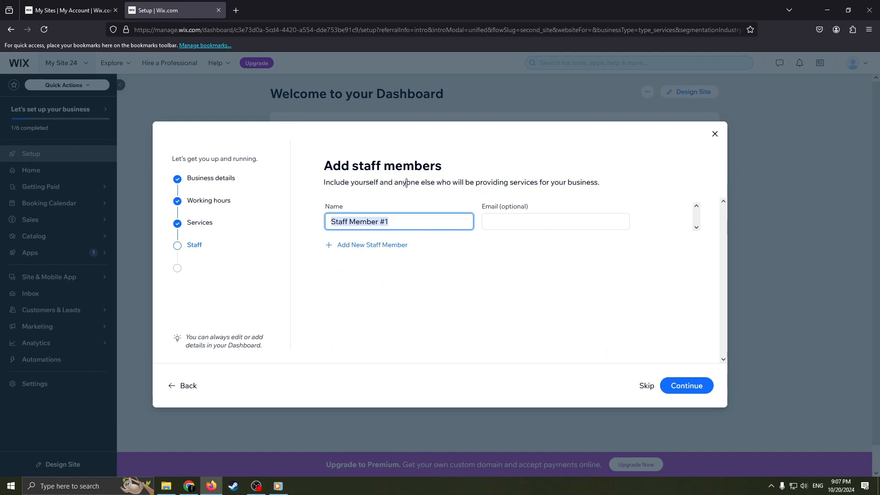
# - Replace the placeholder with the first staff member's name, leave the optional email blank, and continue
pyautogui.press('BackSpace')
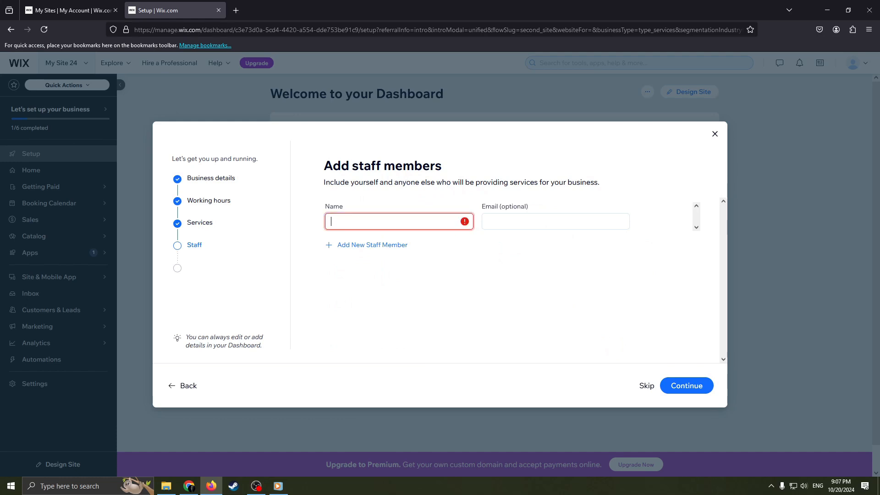
pyautogui.write('MI')
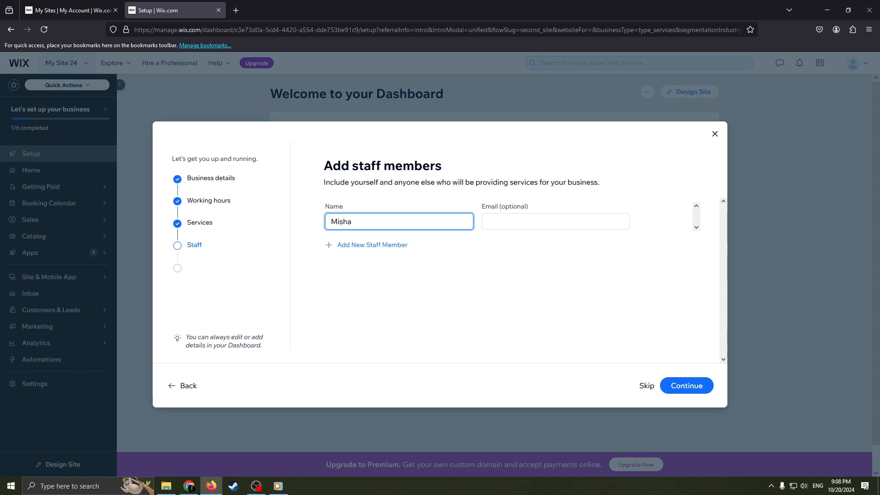
pyautogui.click(512, 221)
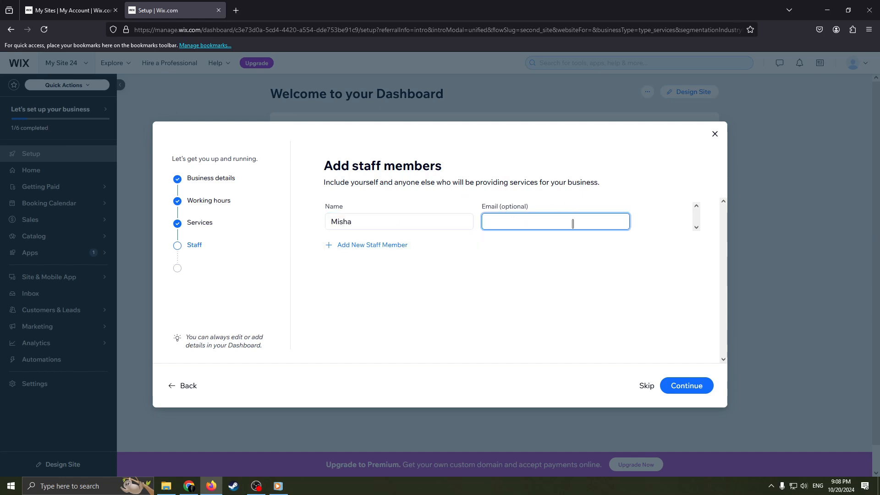
pyautogui.moveTo(501, 207); pyautogui.dragTo(549, 260)
pyautogui.click(550, 296)
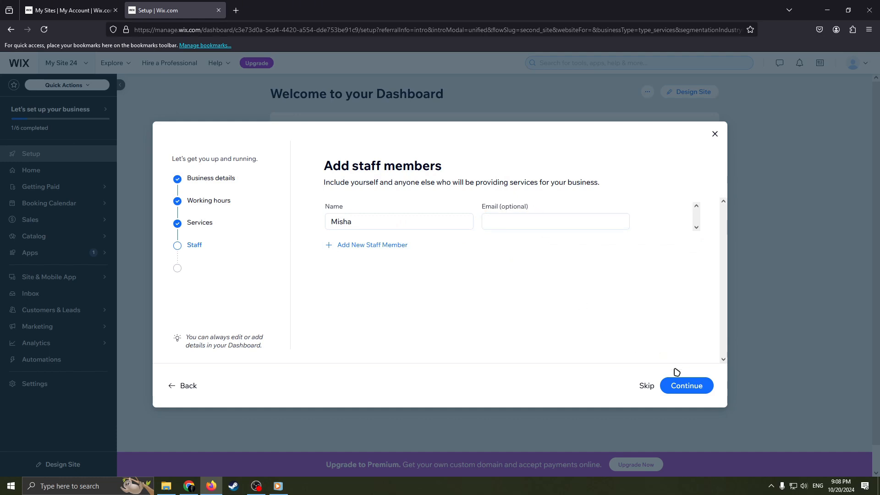
pyautogui.click(699, 387)
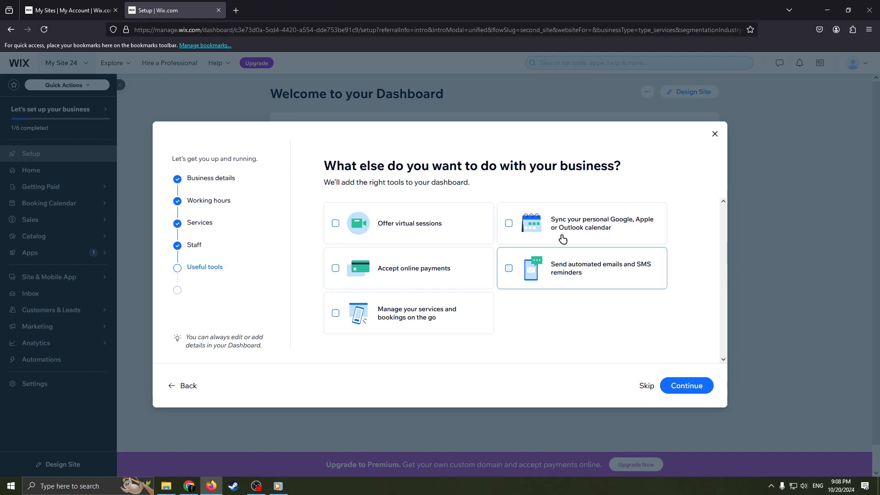
# - Skip the useful tools selection and finish the setup by continuing to the dashboard
pyautogui.click(646, 385)
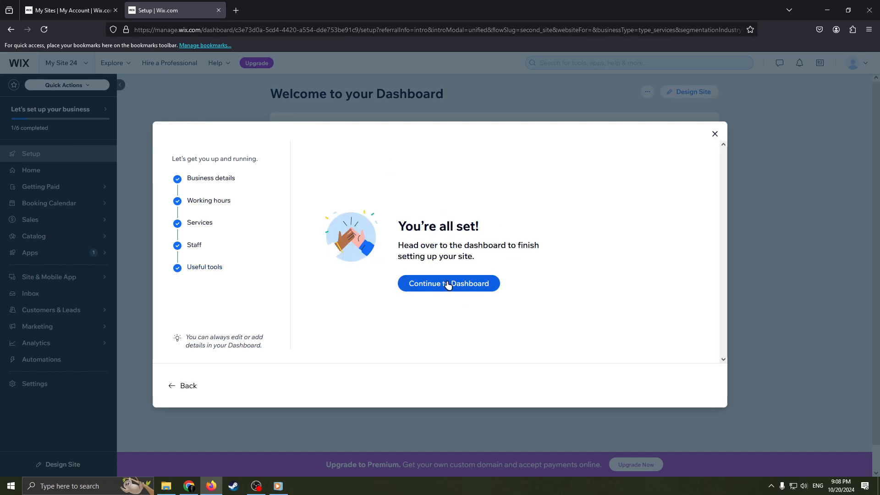
pyautogui.click(476, 284)
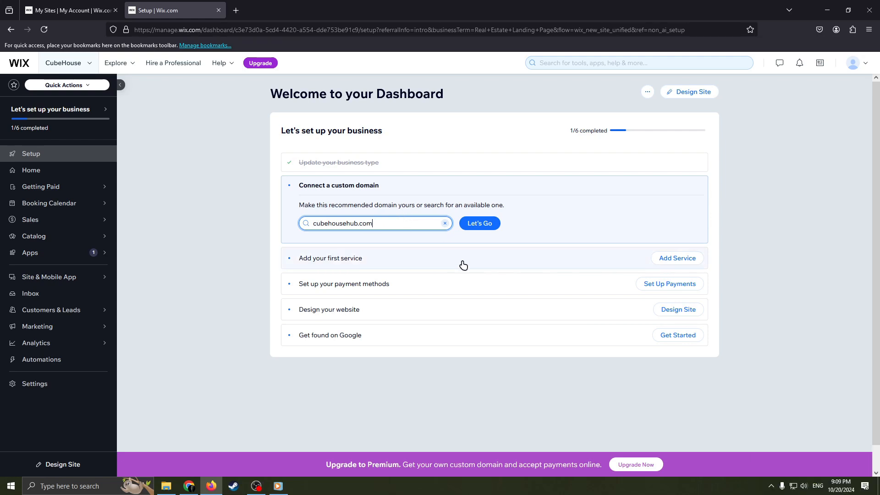
# - Check the availability of the domain cubehousehub.com, and view the booking services page before returning to the setup dashboard
pyautogui.click(480, 224)
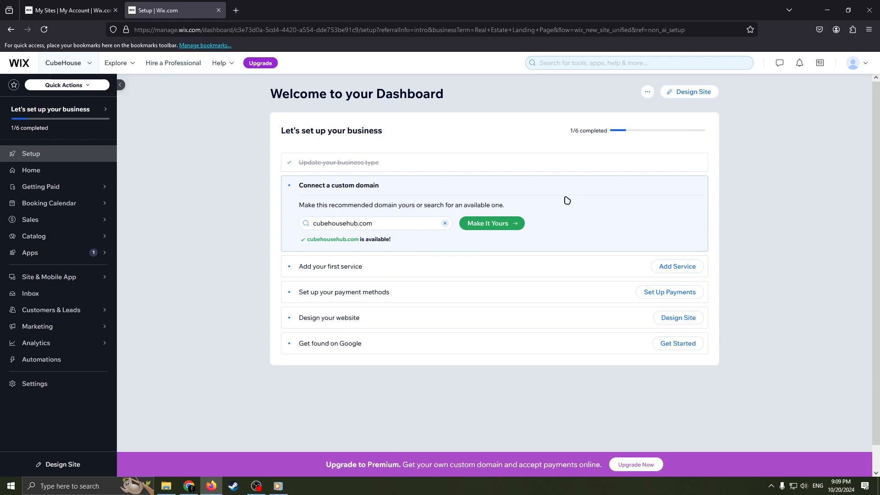
pyautogui.click(444, 268)
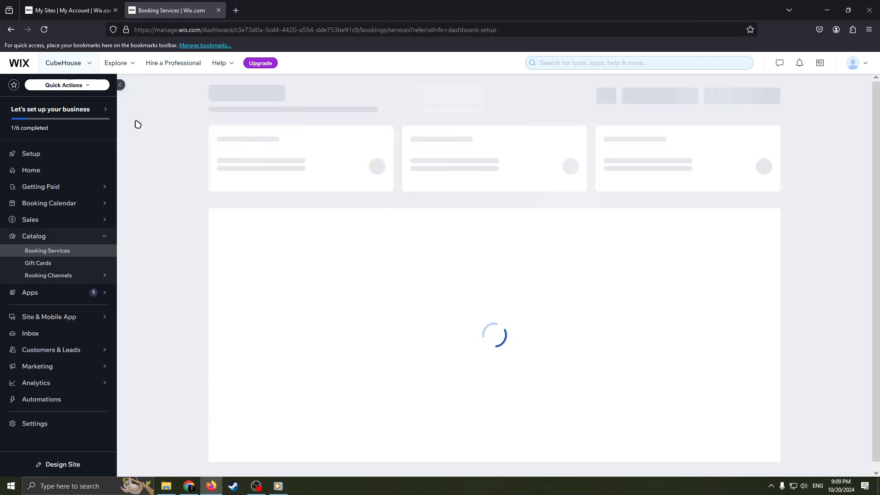
pyautogui.click(11, 29)
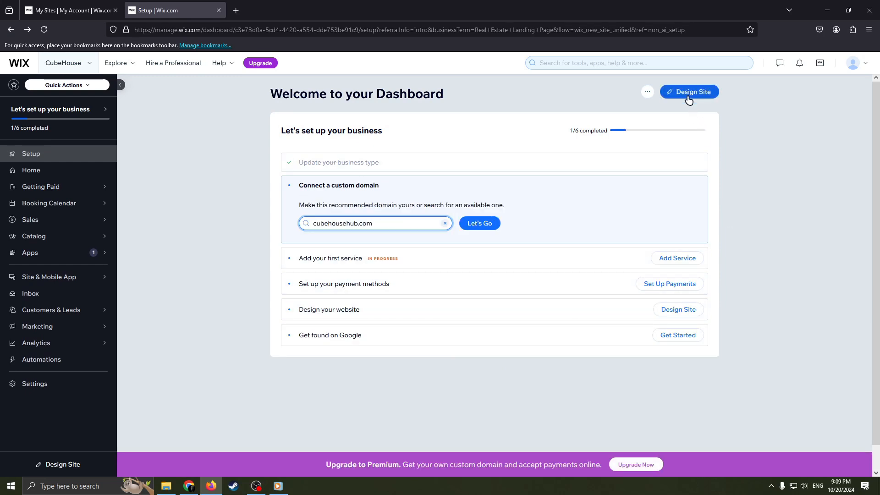
# - Start designing the website and choose to customize a template
pyautogui.click(677, 310)
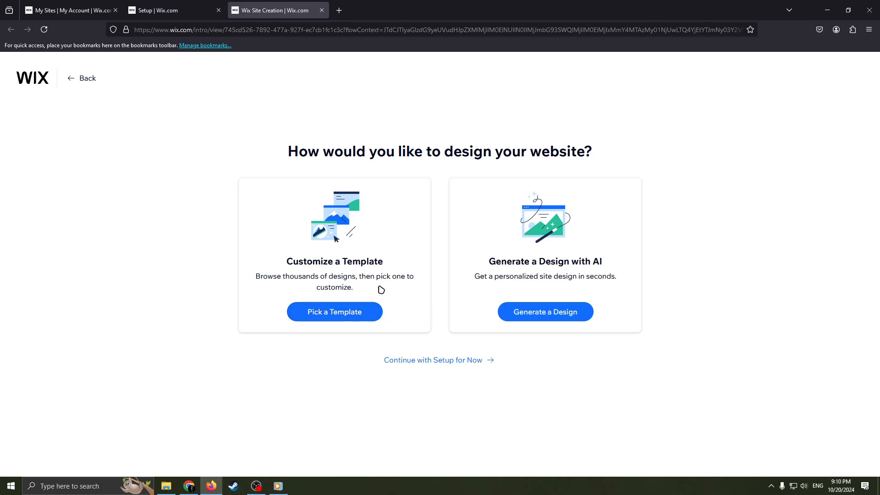
pyautogui.click(333, 311)
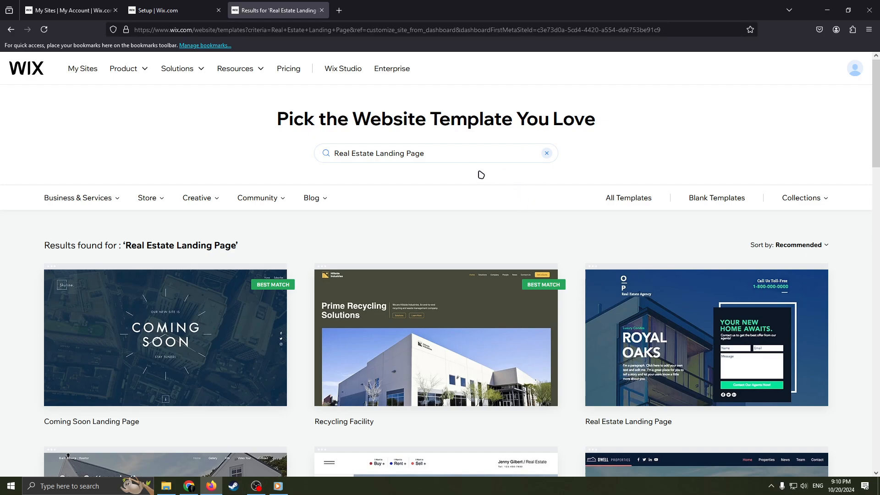
# - Browse the template results for Real Estate Landing Page and compare the real estate designs
pyautogui.scroll(-2, 534, 226)
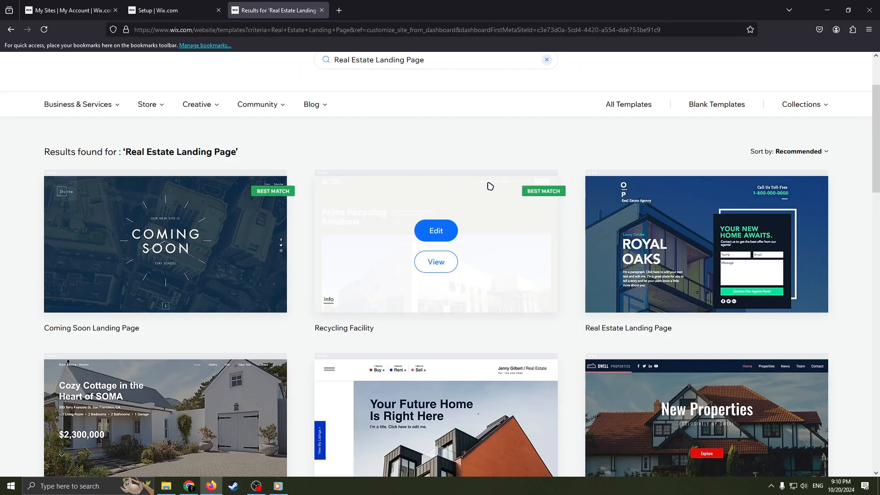
pyautogui.scroll(1, 459, 176)
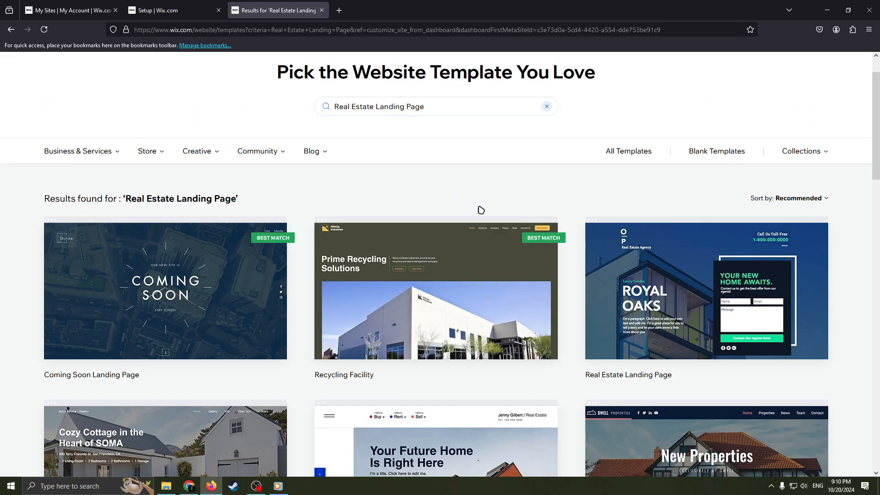
pyautogui.scroll(-2, 480, 210)
pyautogui.scroll(-2, 560, 270)
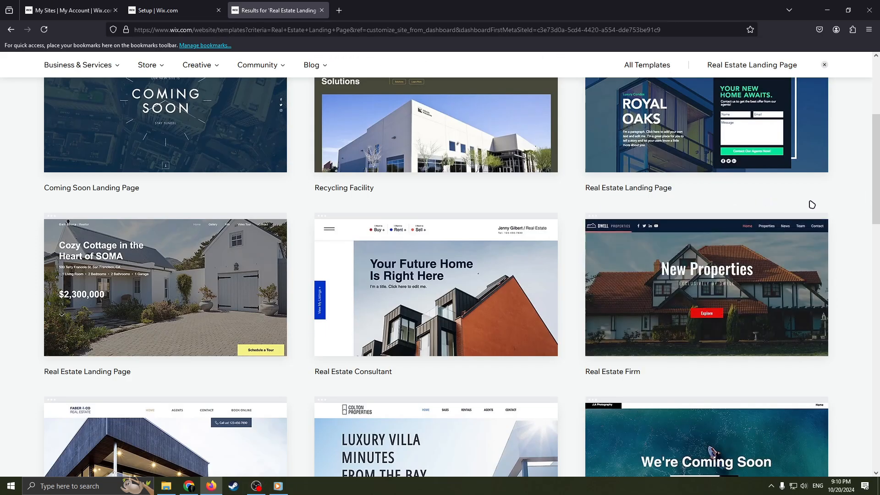
pyautogui.scroll(-4, 499, 229)
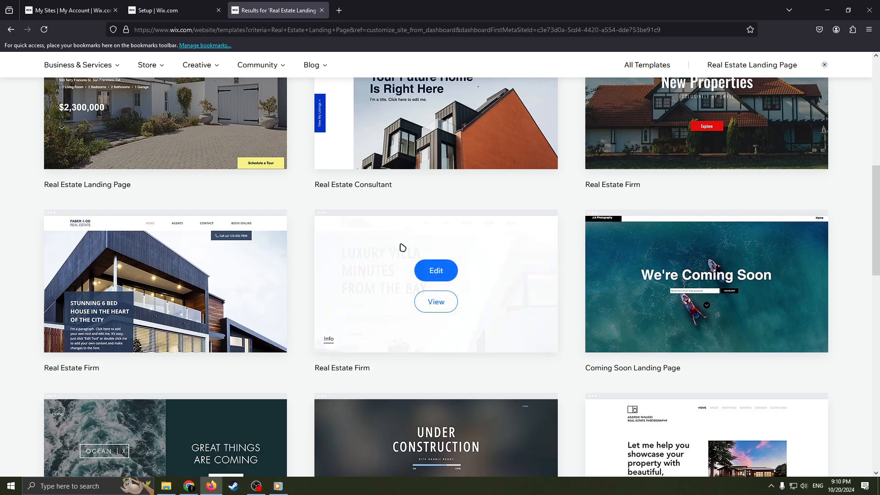
pyautogui.scroll(1, 463, 269)
pyautogui.scroll(1, 432, 256)
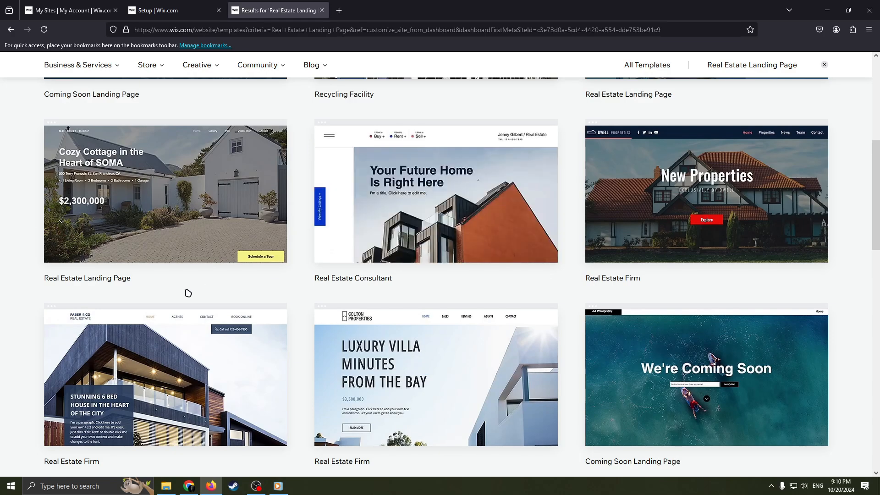
pyautogui.scroll(3, 395, 320)
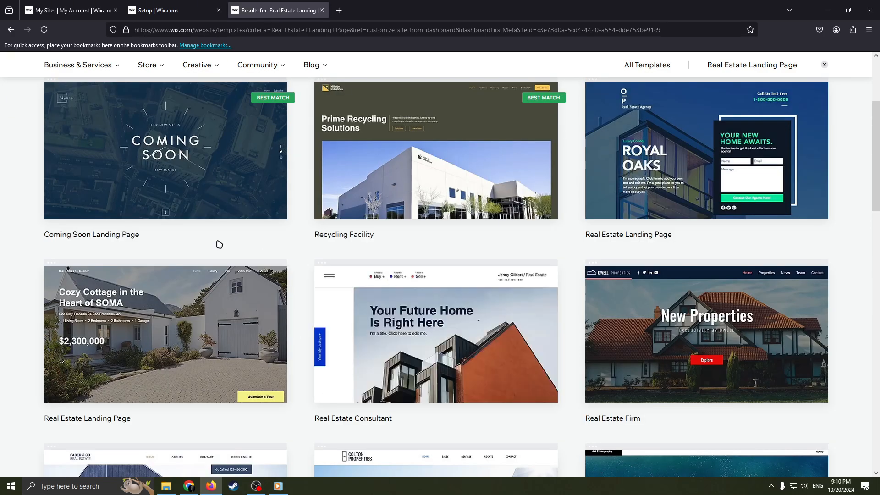
pyautogui.scroll(-4, 467, 275)
pyautogui.scroll(-2, 462, 289)
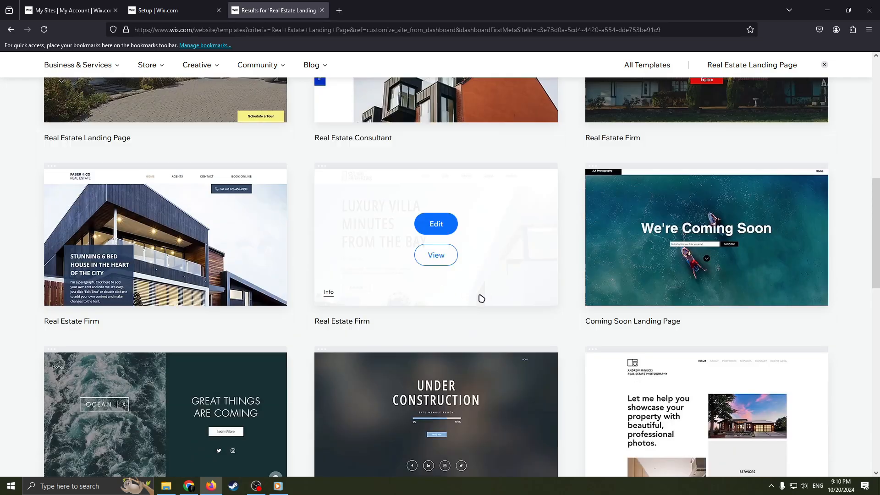
pyautogui.scroll(-2, 326, 304)
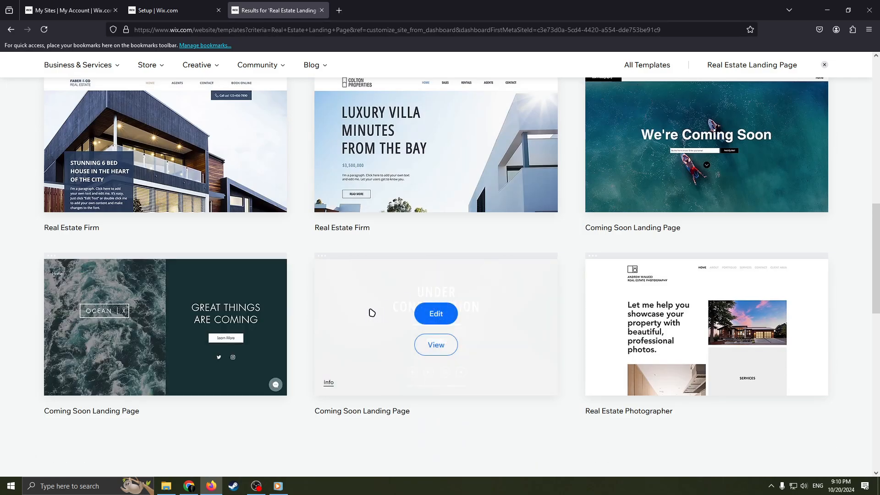
pyautogui.scroll(5, 332, 284)
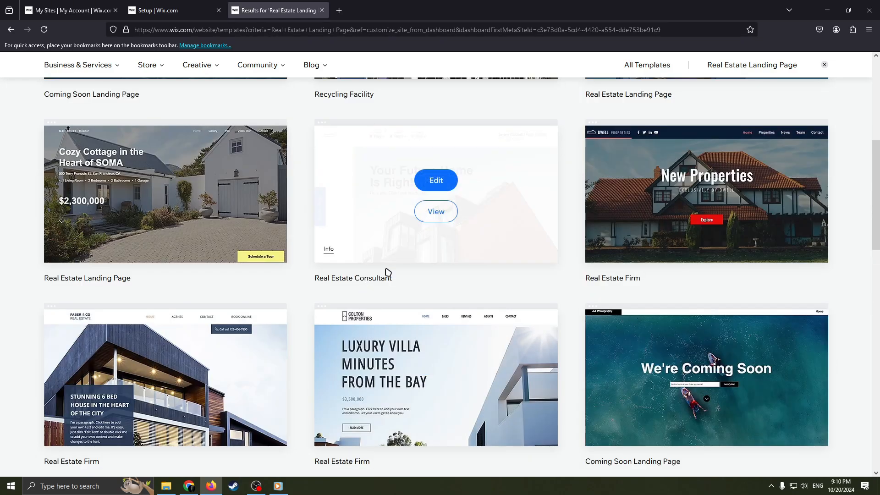
pyautogui.scroll(6, 581, 270)
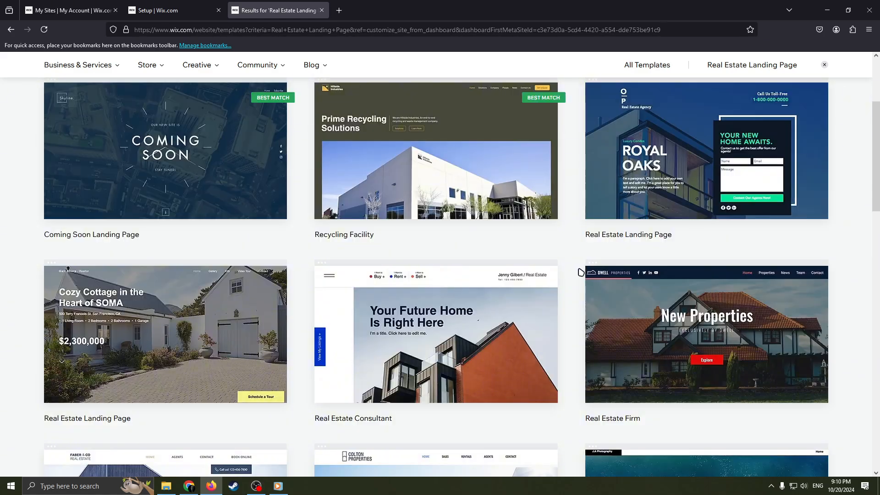
pyautogui.scroll(-2, 575, 277)
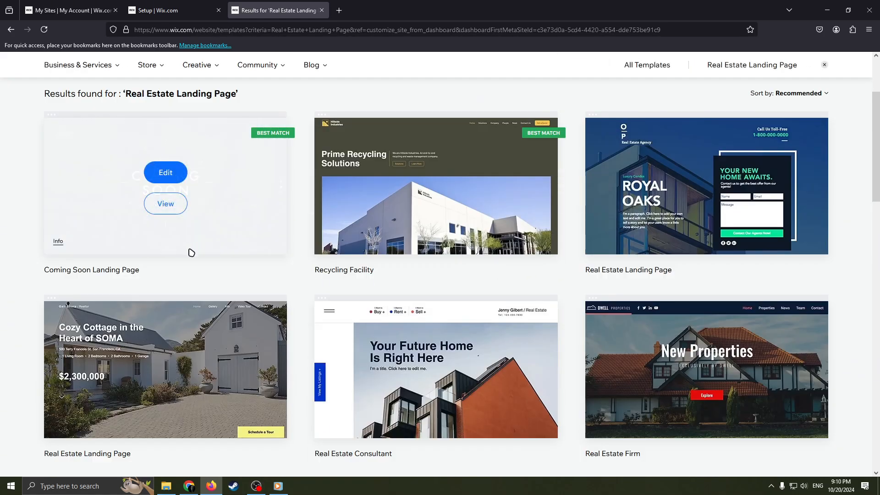
pyautogui.scroll(-3, 211, 338)
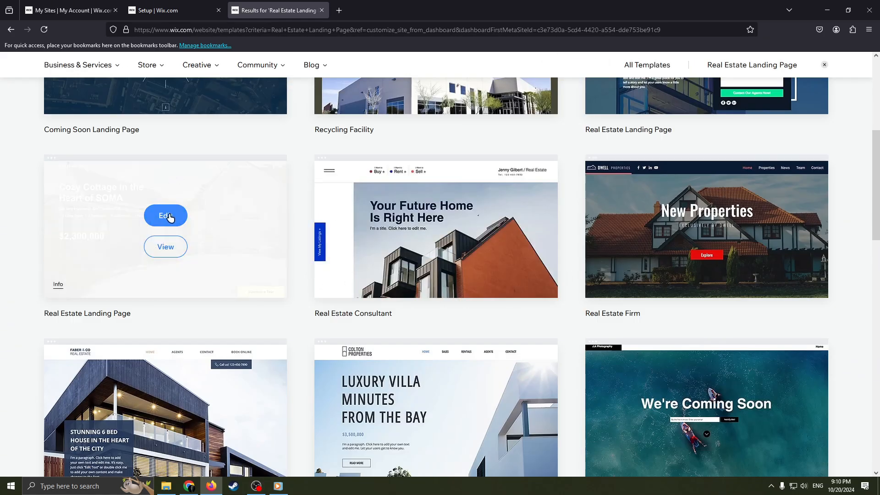
# - Open the Real Estate Landing Page template with the Cozy Cottage design for editing and dismiss the AI content dialog
pyautogui.click(169, 216)
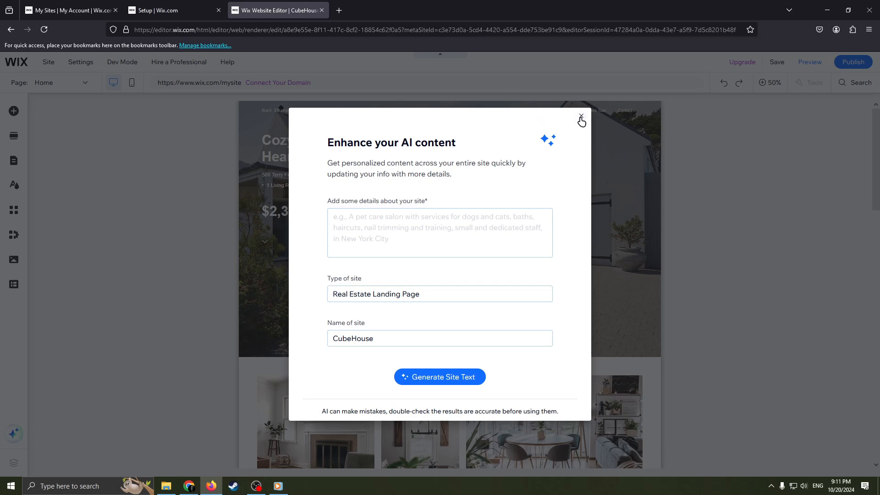
pyautogui.click(580, 117)
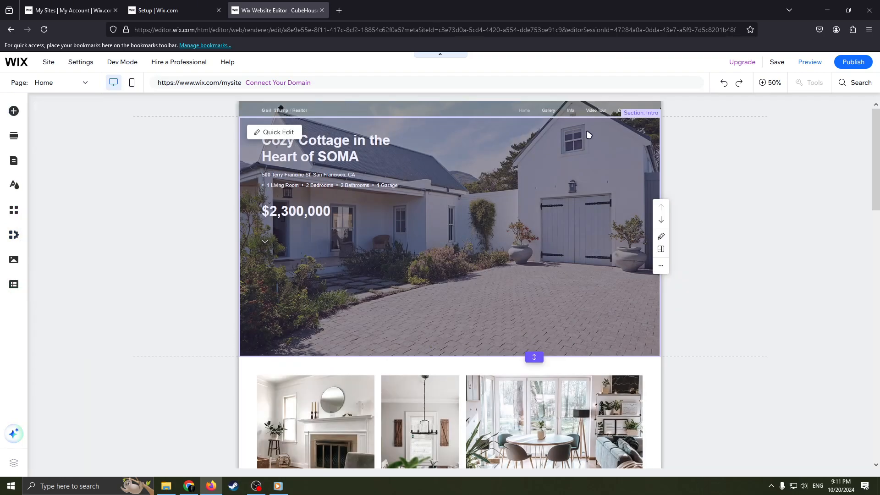
# - Look through the home page's sections and the list of site pages in the template
pyautogui.scroll(-1, 569, 207)
pyautogui.scroll(1, 577, 163)
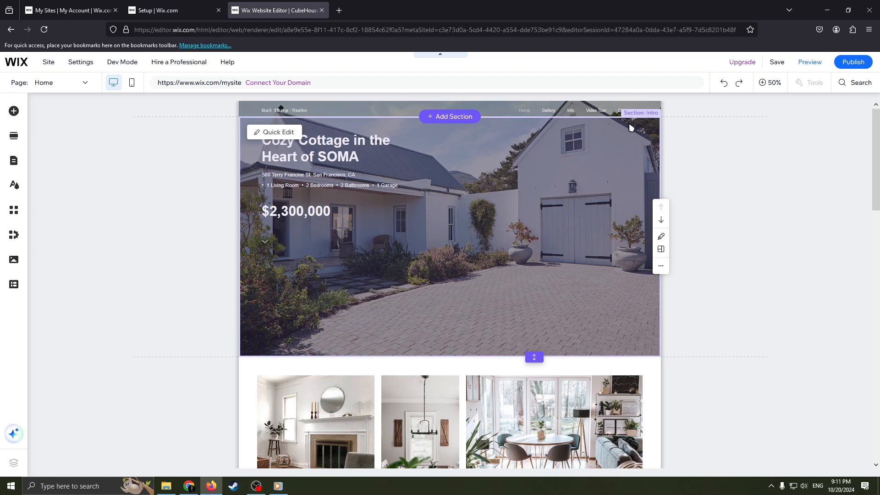
pyautogui.scroll(-10, 527, 279)
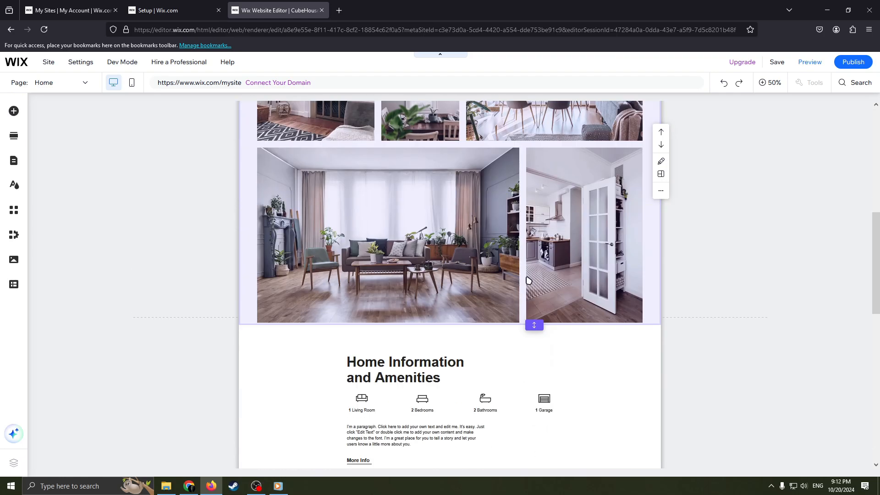
pyautogui.click(42, 82)
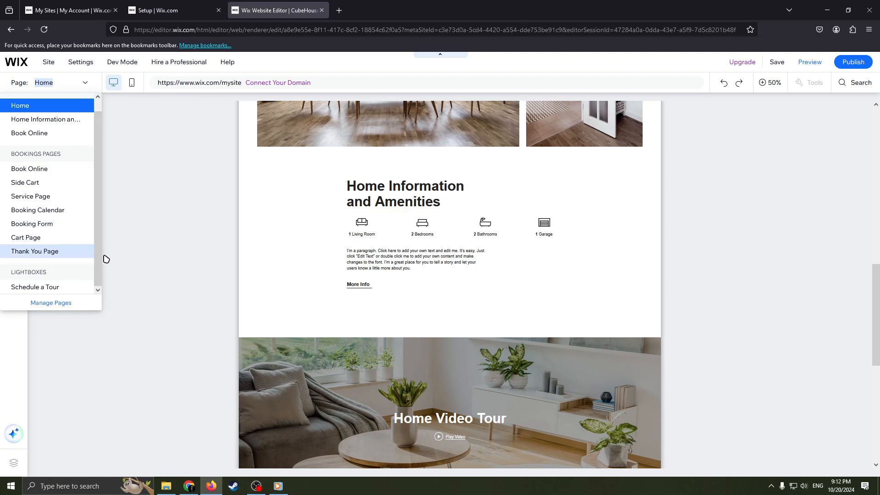
pyautogui.click(164, 247)
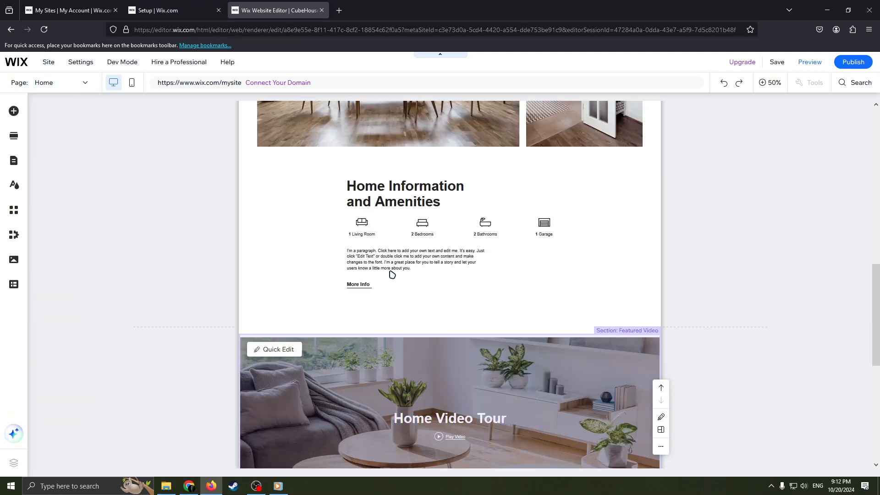
pyautogui.scroll(1, 433, 287)
pyautogui.scroll(10, 531, 258)
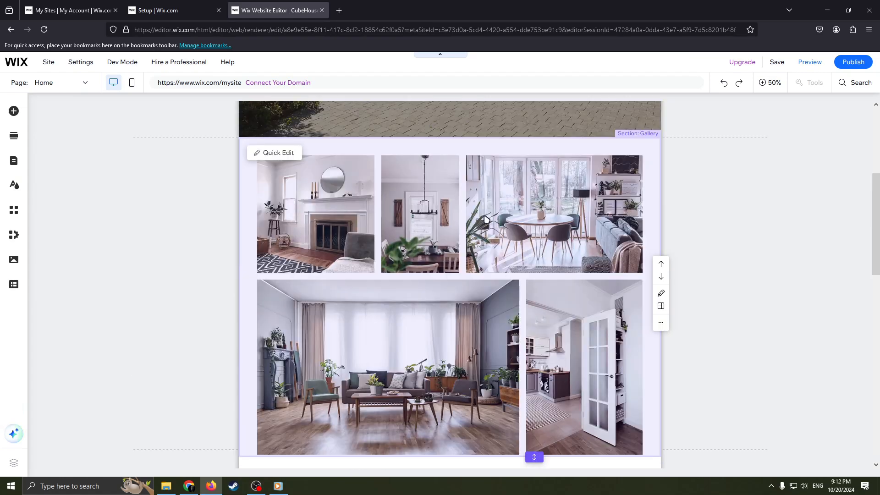
pyautogui.scroll(-20, 506, 254)
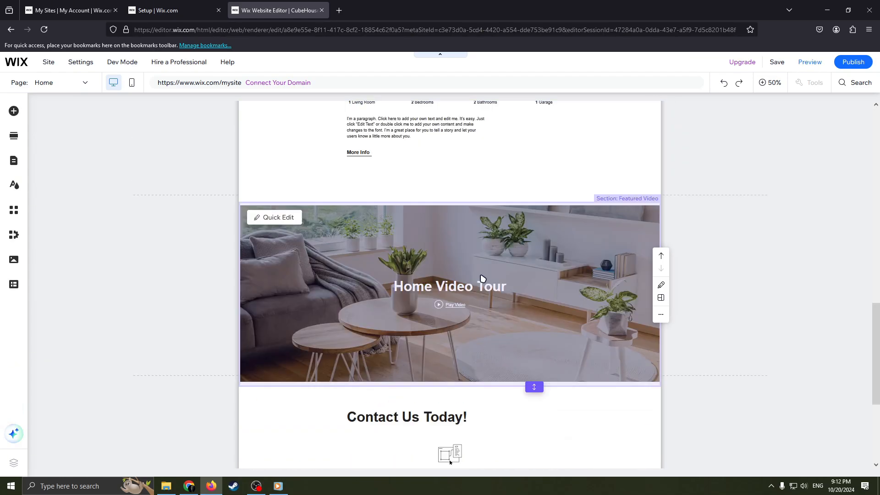
pyautogui.scroll(9, 484, 267)
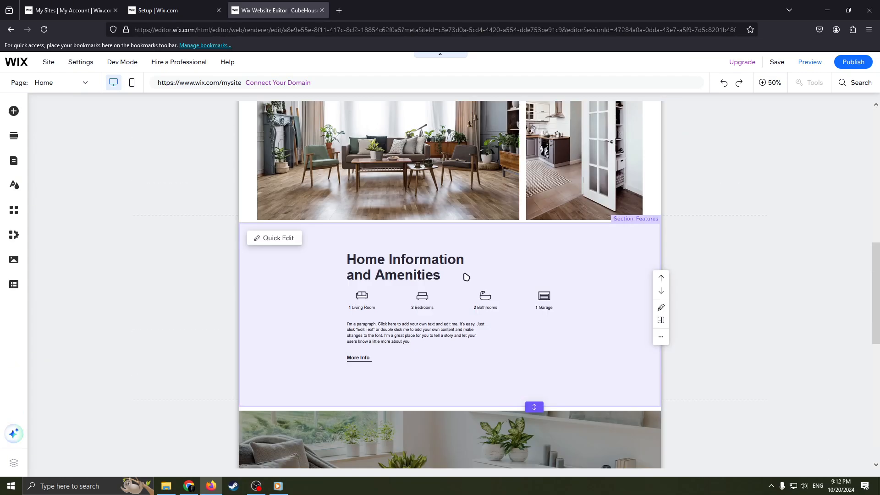
# - Delete the Featured Video section containing Home Video Tour from the home page
pyautogui.scroll(-5, 438, 285)
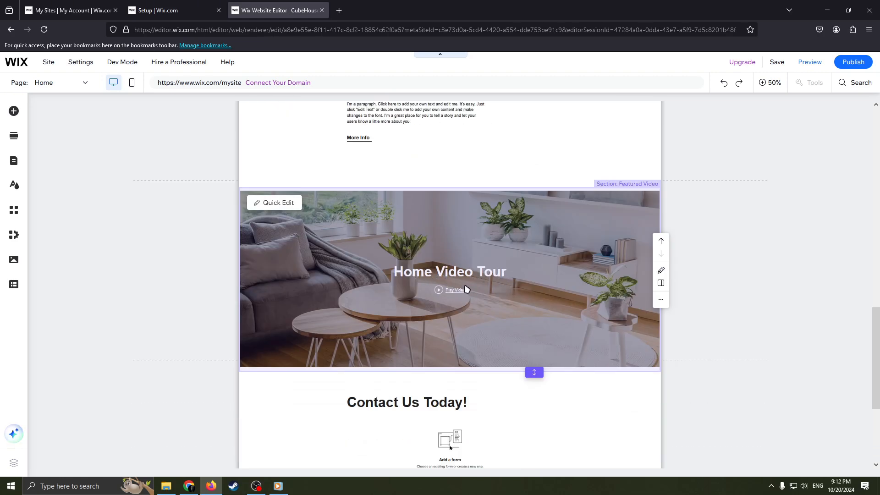
pyautogui.rightClick(447, 264)
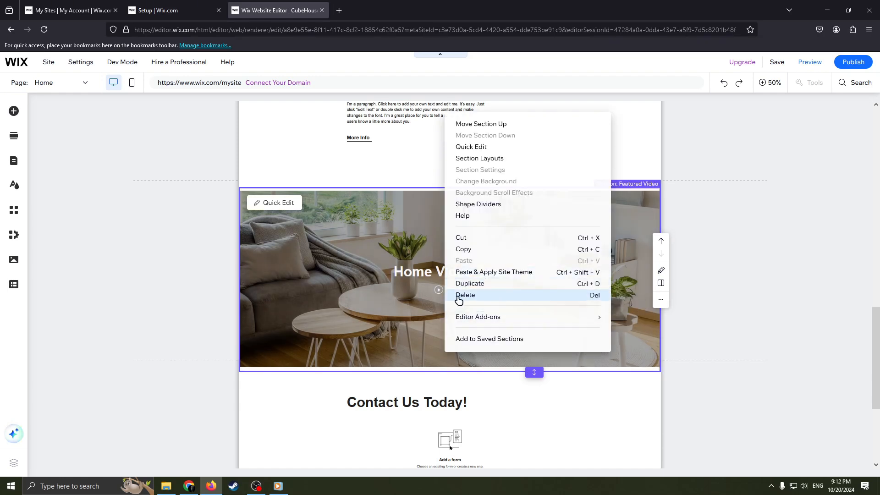
pyautogui.click(458, 296)
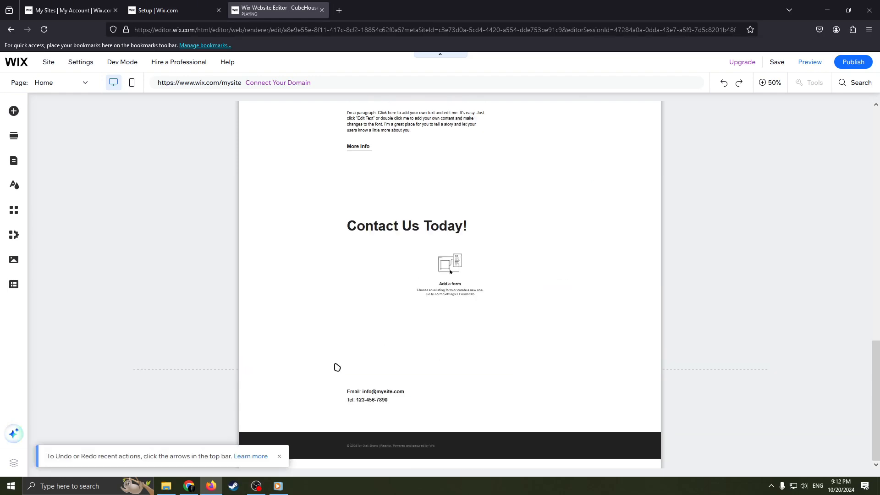
# - Replace the listing price in the home page's intro section with $5 000 000
pyautogui.scroll(15, 392, 320)
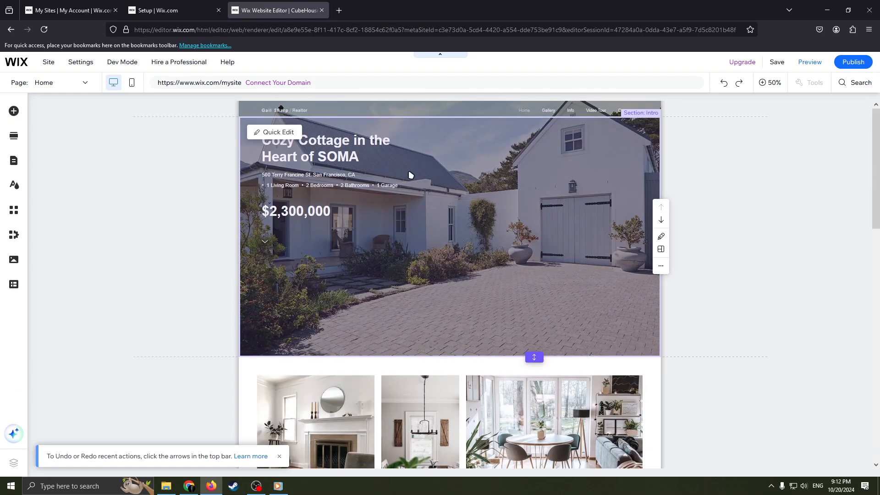
pyautogui.click(417, 157)
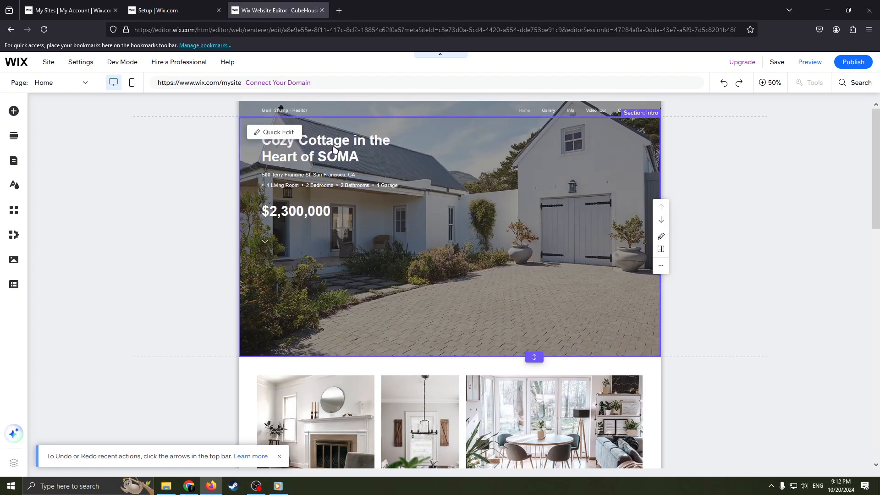
pyautogui.click(283, 215)
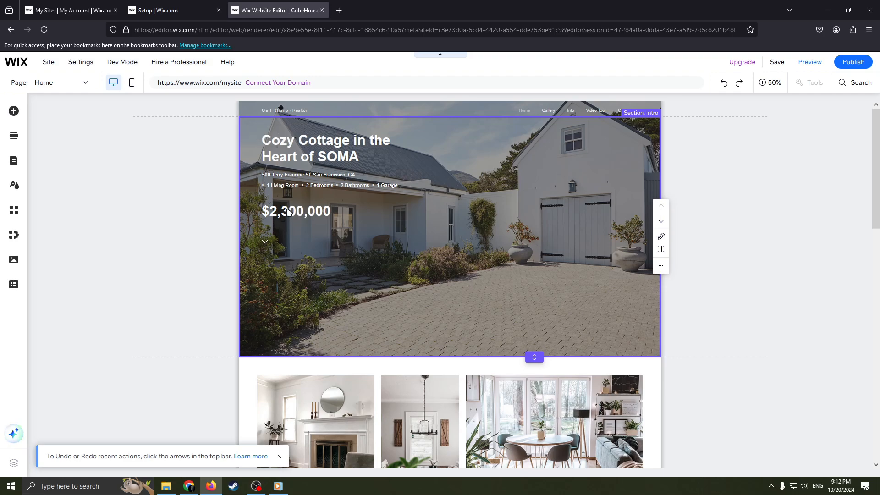
pyautogui.click(135, 285)
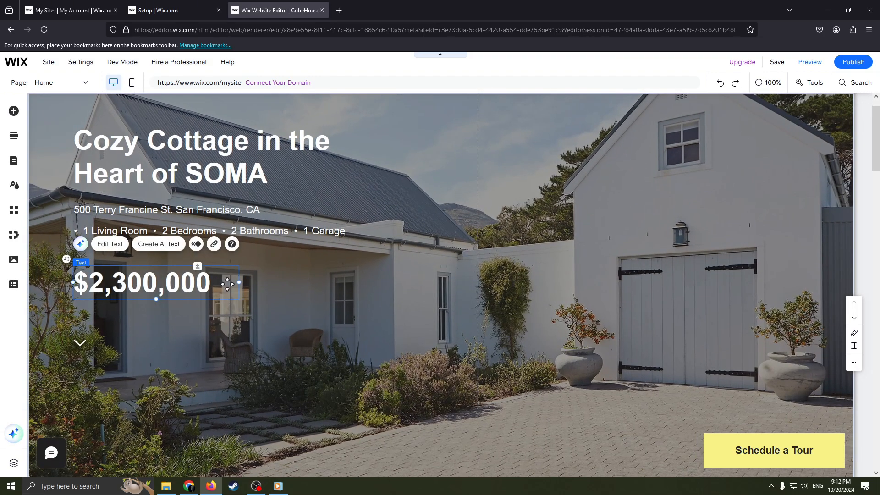
pyautogui.doubleClick(140, 282)
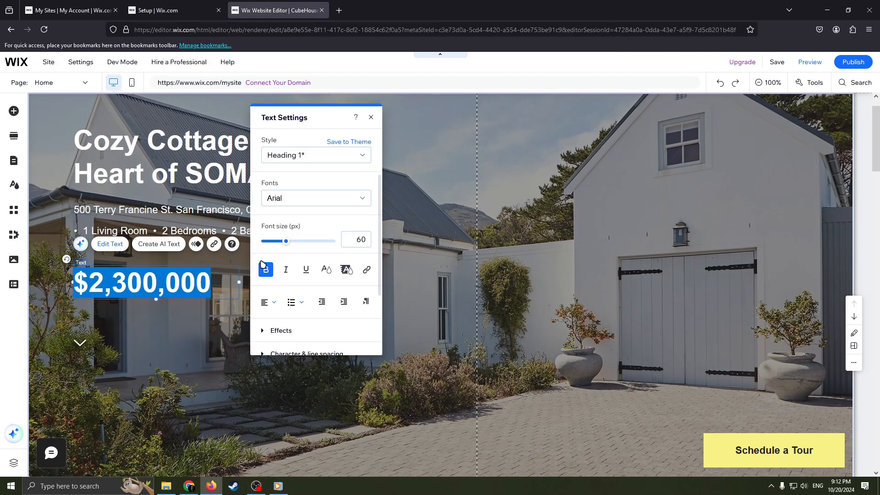
pyautogui.press('BackSpace')
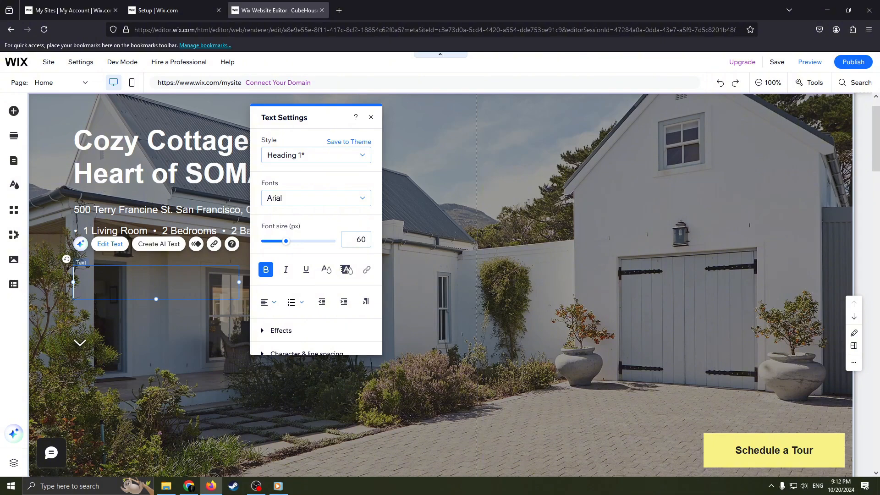
pyautogui.hotkey('ctrl', 'z')
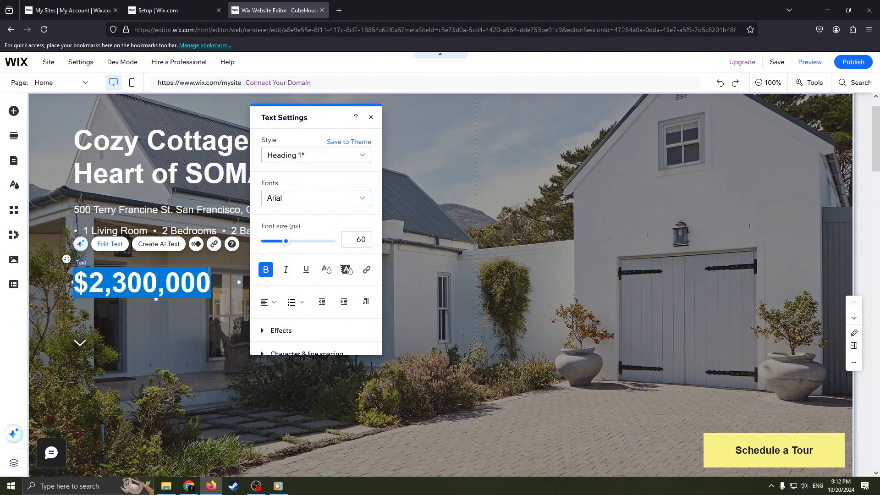
pyautogui.moveTo(207, 288); pyautogui.dragTo(132, 284)
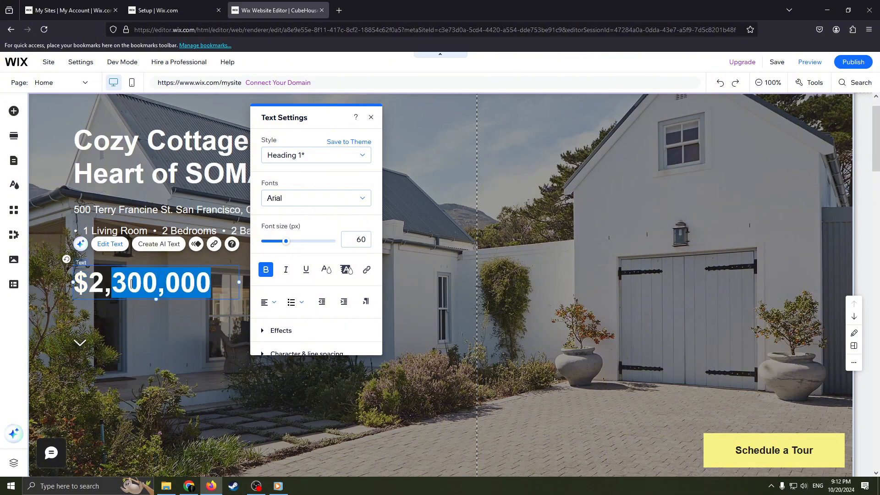
pyautogui.press('BackSpace')
pyautogui.press('BackSpace')
pyautogui.press('BackSpace')
pyautogui.write('5')
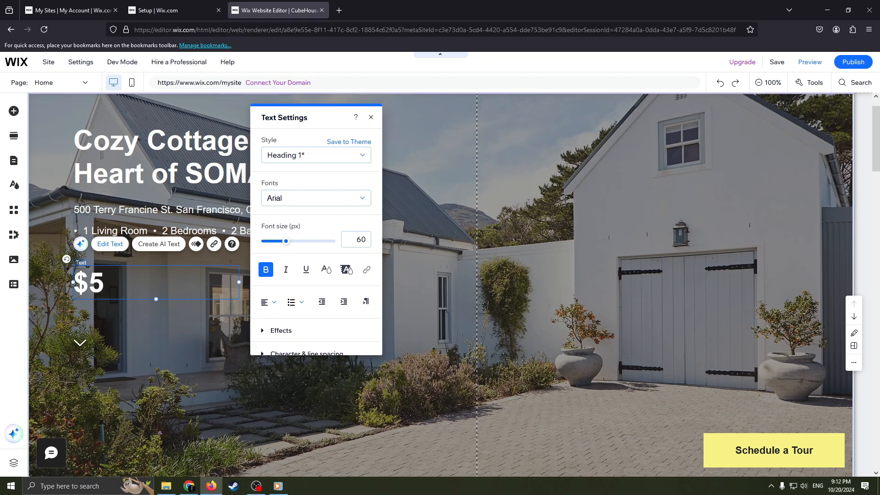
pyautogui.write(' 0000')
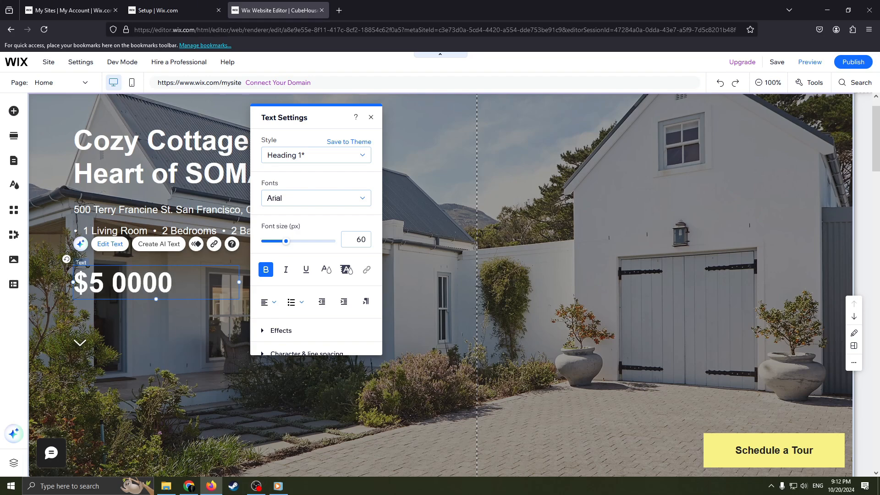
pyautogui.press('BackSpace')
pyautogui.write('000')
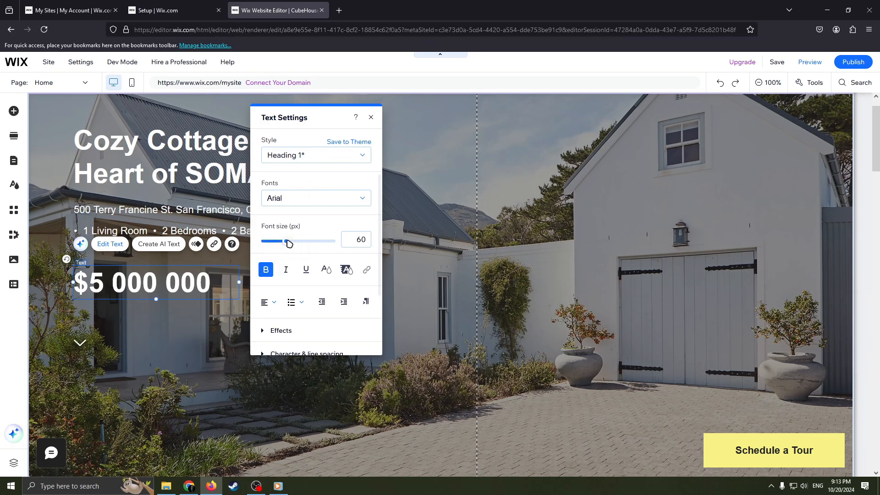
# - Set the font size of the intro section's price text to 67 px and close the text settings
pyautogui.moveTo(287, 243)
pyautogui.mouseDown()
pyautogui.moveTo(313, 243)
pyautogui.moveTo(288, 243)
pyautogui.mouseUp()
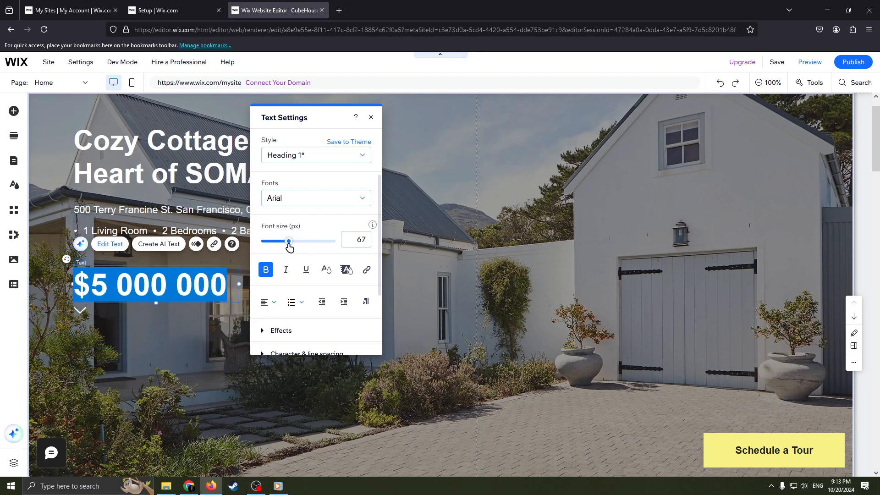
pyautogui.click(371, 117)
pyautogui.scroll(-2, 482, 279)
pyautogui.scroll(1, 447, 275)
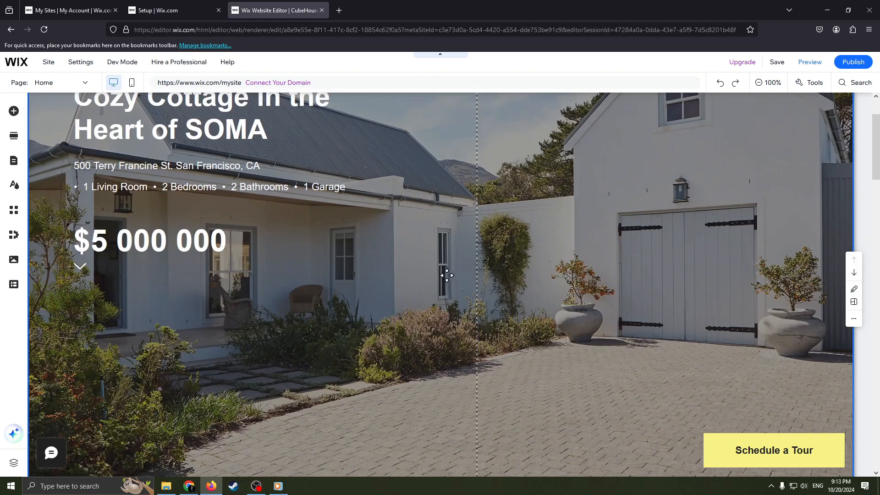
# - Delete the Gallery section with the interior photos from the home page
pyautogui.scroll(-1, 447, 275)
pyautogui.click(767, 82)
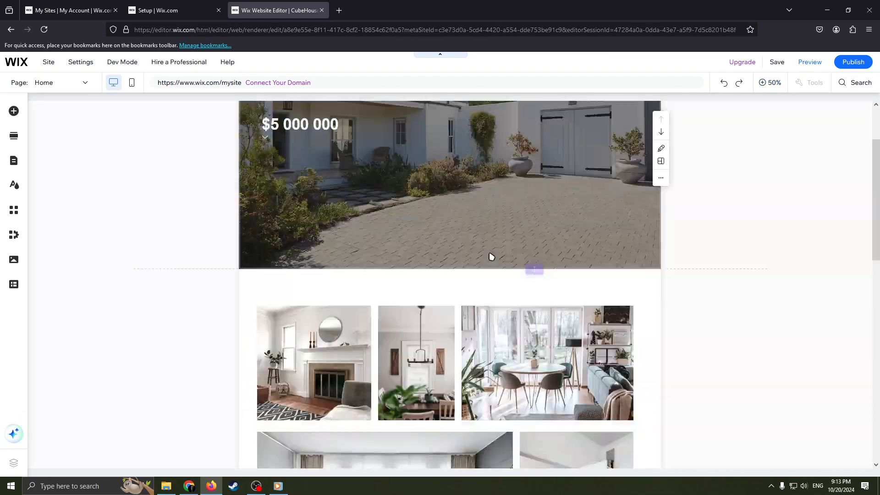
pyautogui.scroll(-8, 491, 256)
pyautogui.scroll(6, 516, 304)
pyautogui.rightClick(520, 268)
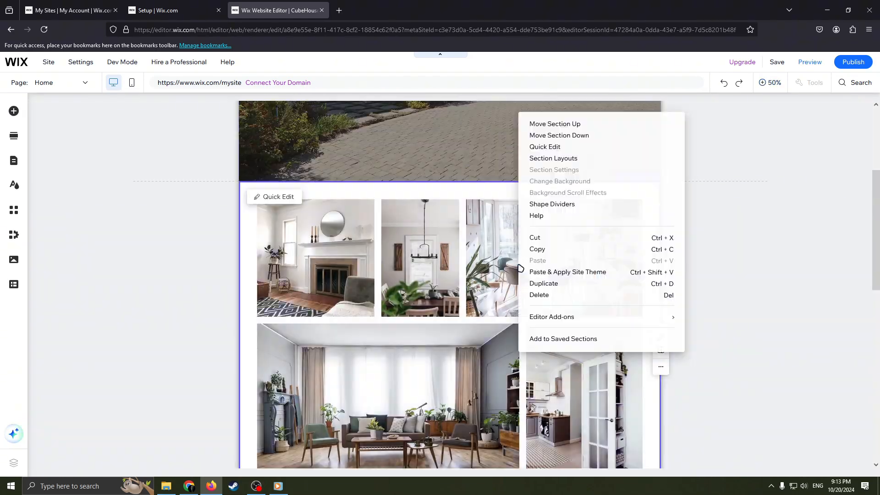
pyautogui.click(557, 295)
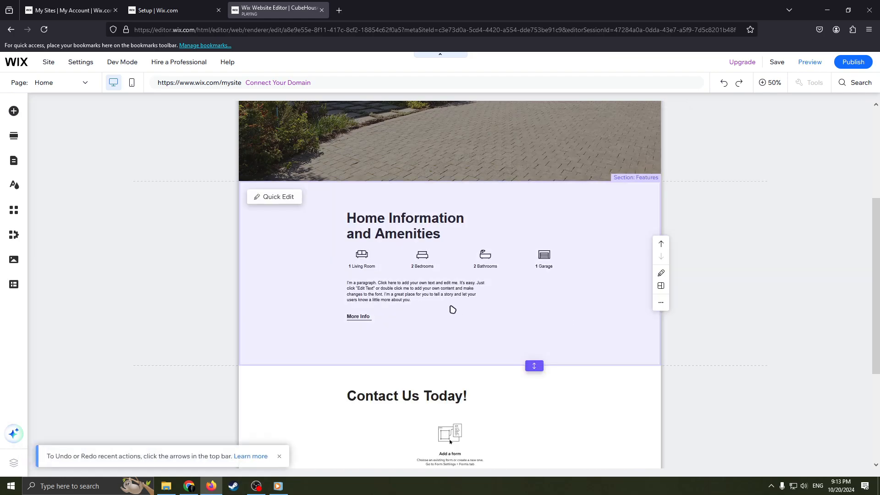
# - Open the design options of the Contact Us Today! footer
pyautogui.scroll(-4, 515, 329)
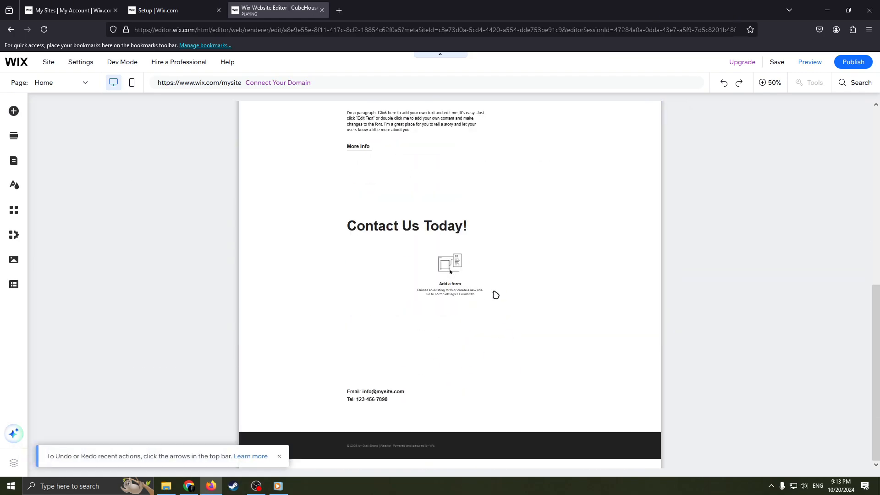
pyautogui.click(492, 355)
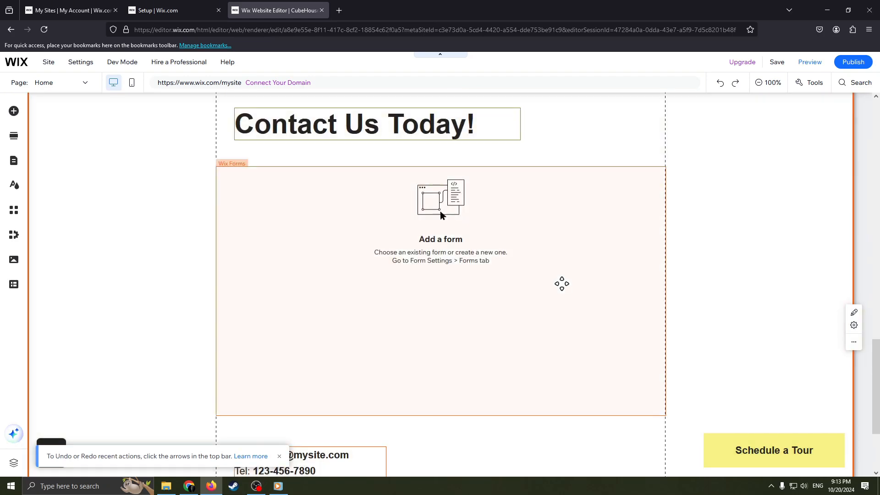
pyautogui.click(562, 284)
pyautogui.click(716, 290)
pyautogui.click(721, 230)
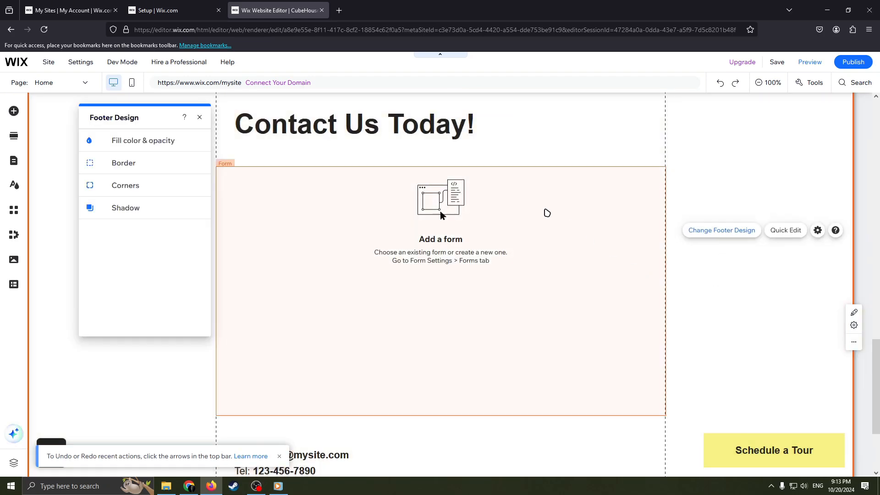
pyautogui.click(768, 83)
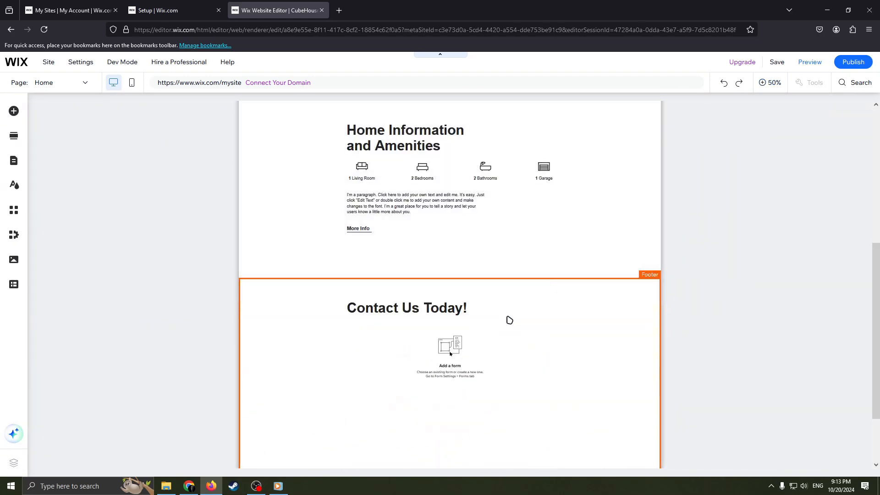
# - Try to reduce the height of the Home Information and Amenities section, and shorten the footer slightly
pyautogui.scroll(-3, 487, 263)
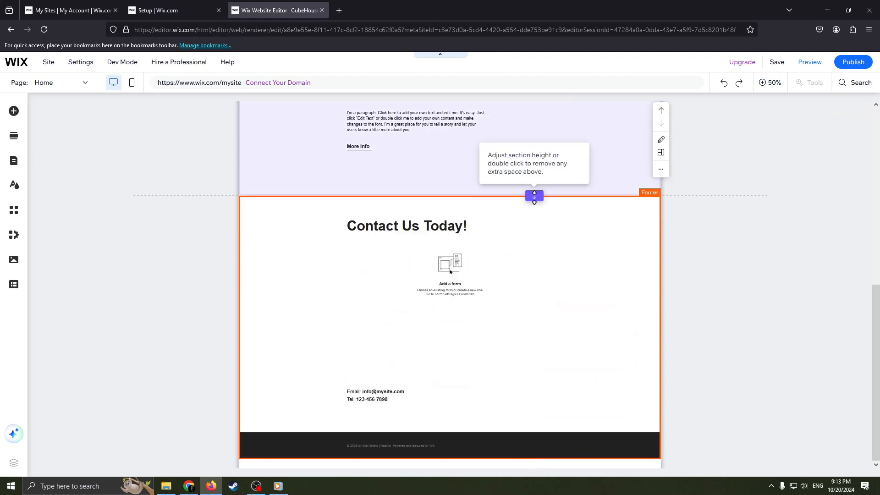
pyautogui.moveTo(532, 197); pyautogui.dragTo(540, 167)
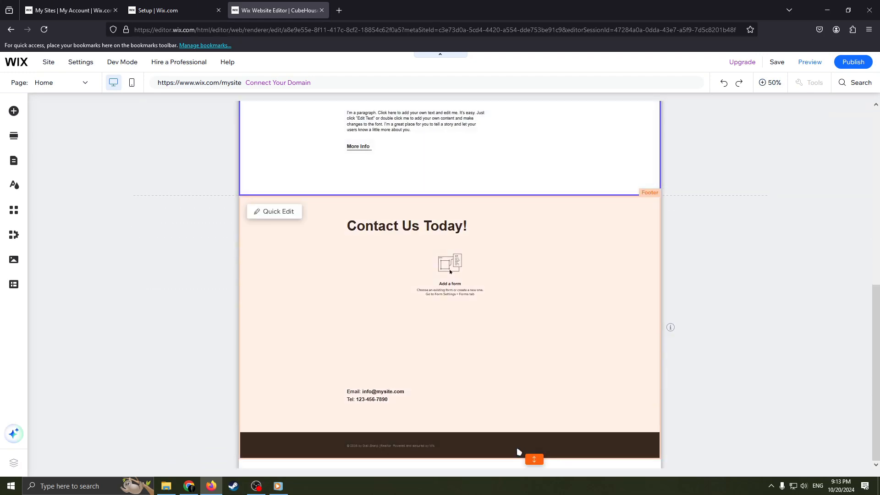
pyautogui.moveTo(532, 459); pyautogui.dragTo(530, 397)
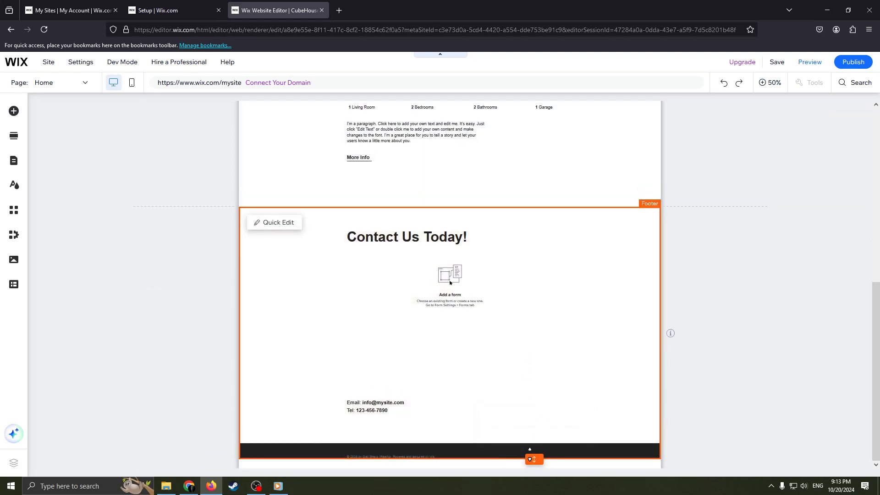
pyautogui.moveTo(532, 460); pyautogui.dragTo(532, 432)
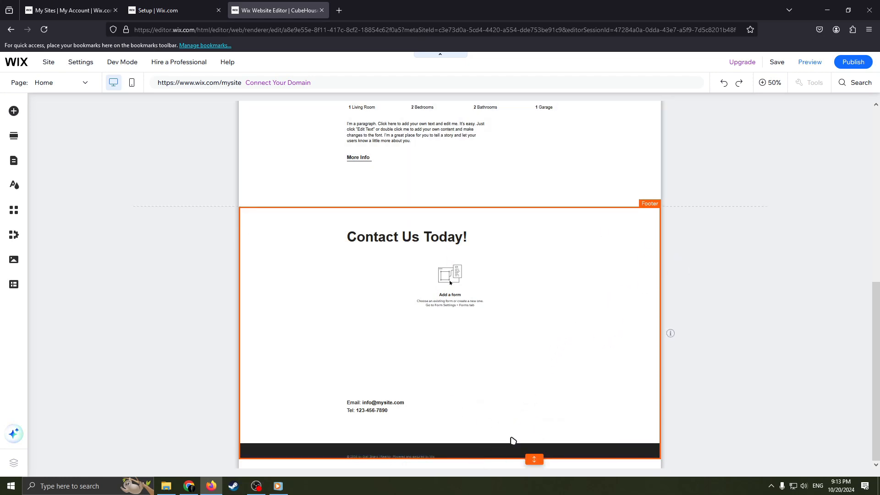
pyautogui.click(582, 161)
# - Publish the site on the free Wix.com domain with cubehouse as the site address ending
pyautogui.scroll(5, 587, 252)
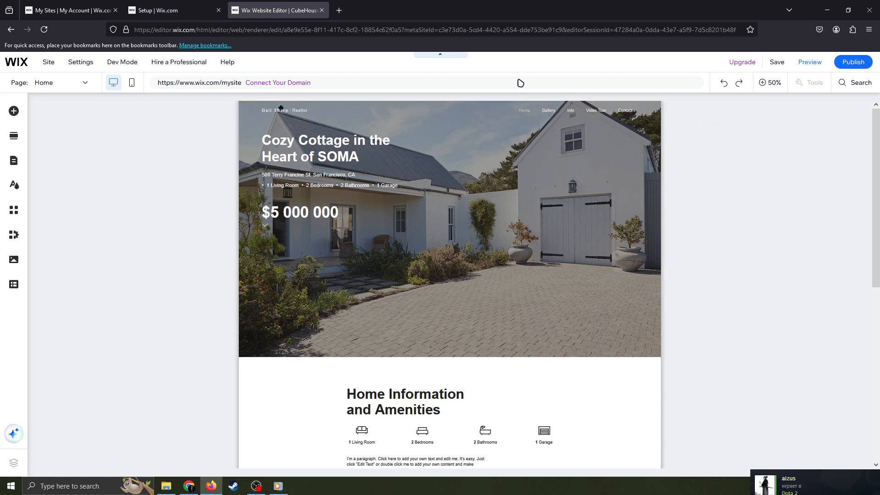
pyautogui.click(851, 63)
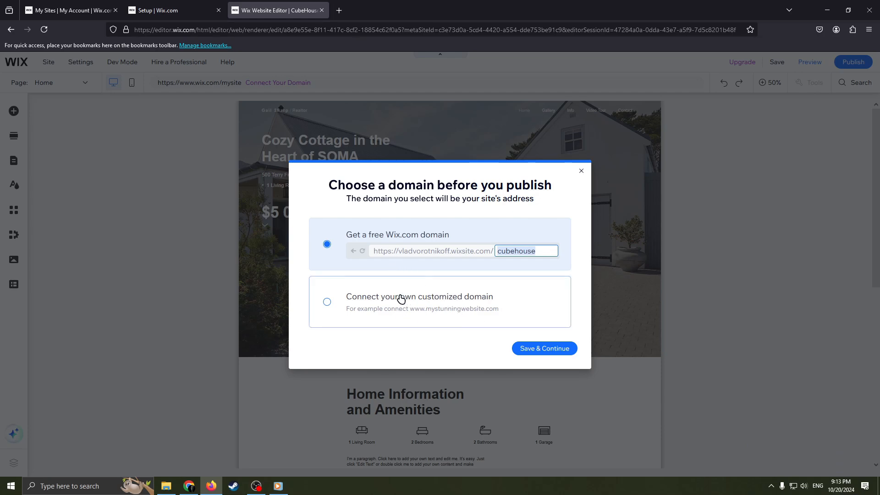
pyautogui.click(550, 350)
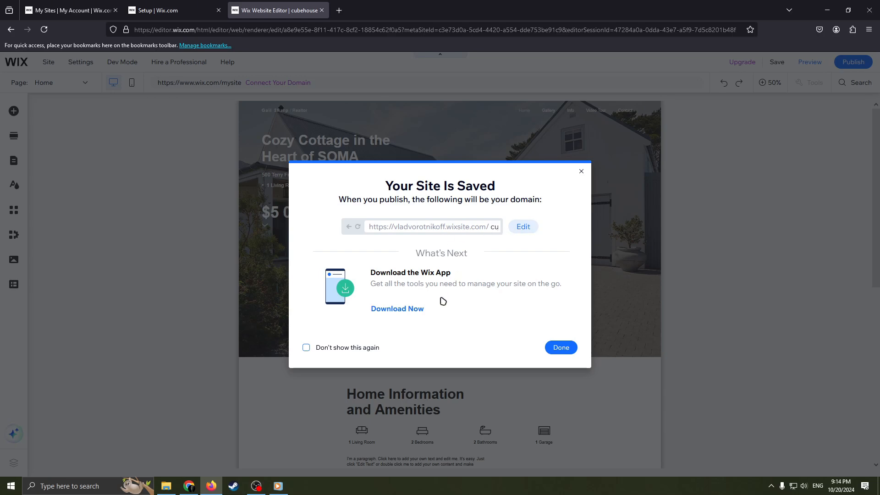
pyautogui.click(561, 348)
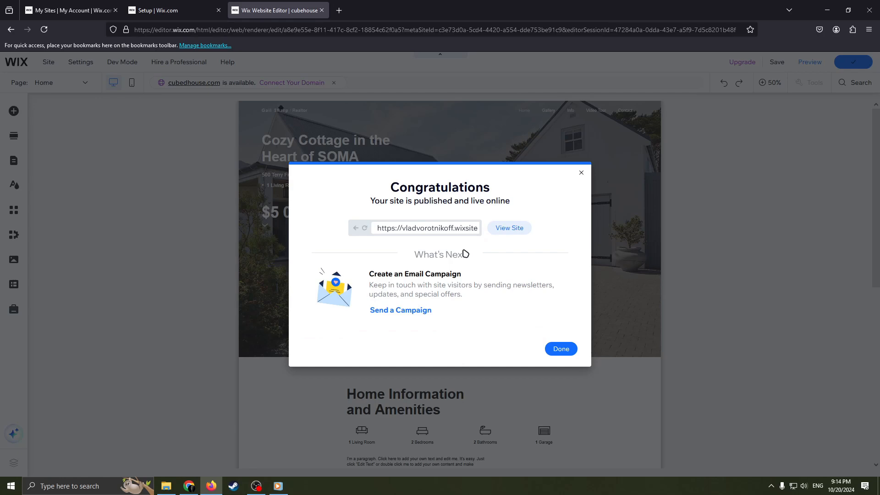
# - Open the published CubeHouse site and look through its home page down to the footer
pyautogui.click(501, 232)
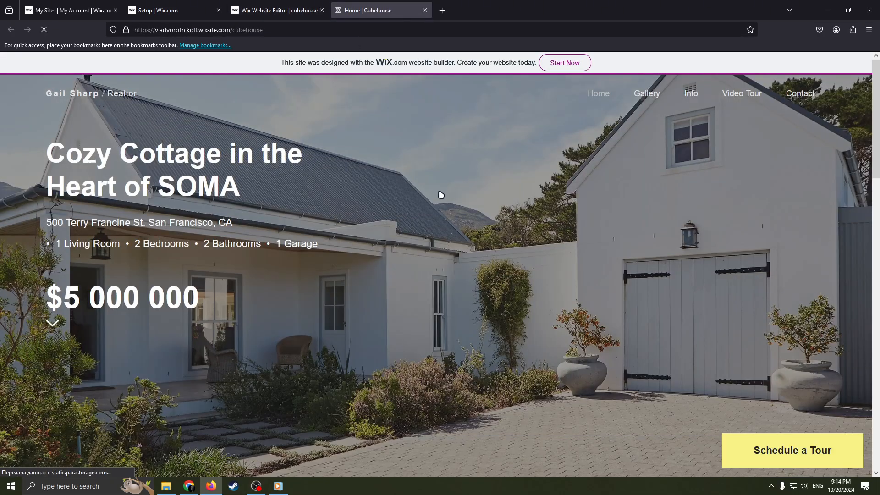
pyautogui.scroll(-6, 358, 243)
pyautogui.scroll(6, 241, 168)
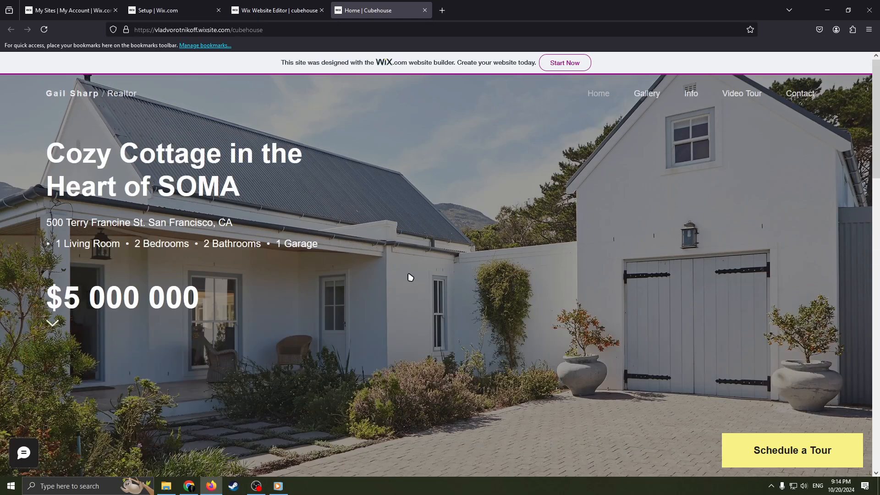
pyautogui.scroll(-15, 410, 277)
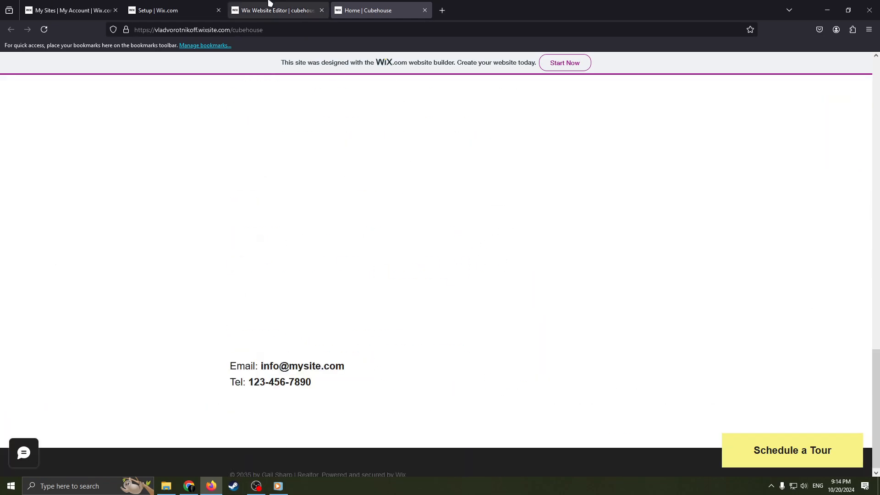
pyautogui.scroll(15, 392, 287)
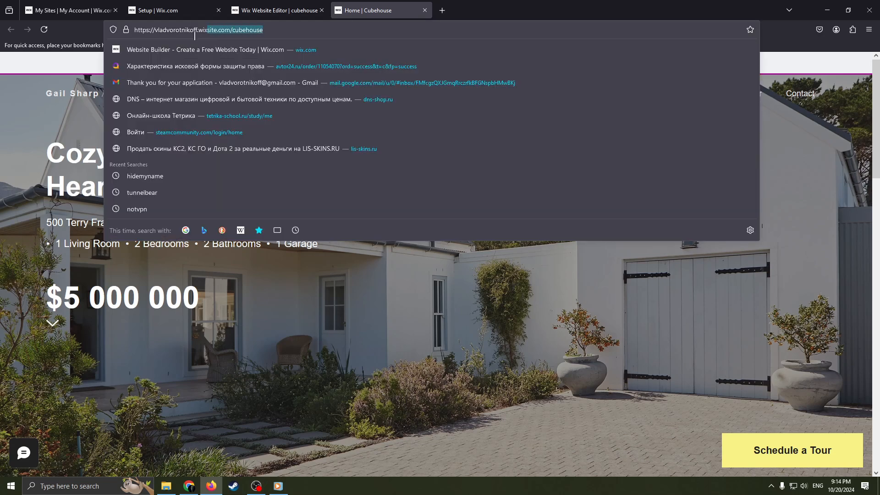
# - Examine the published site's web address in the browser
pyautogui.click(259, 30)
pyautogui.click(274, 28)
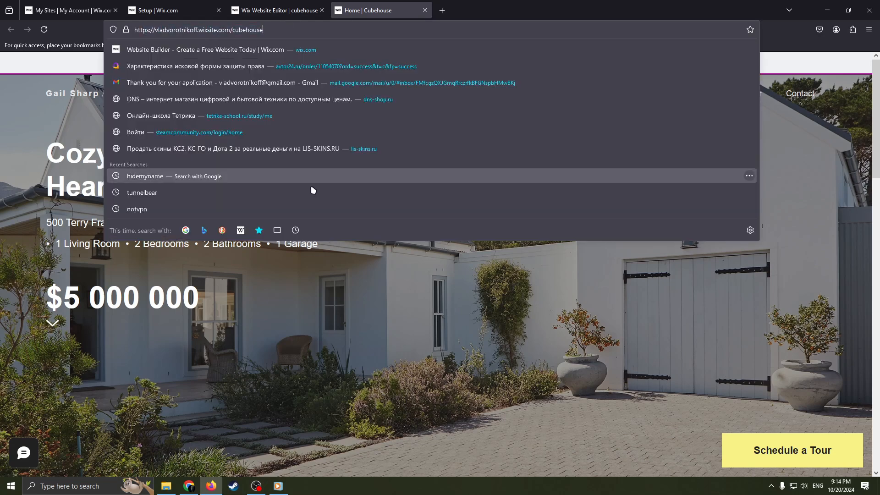
pyautogui.click(321, 276)
pyautogui.moveTo(271, 30); pyautogui.dragTo(163, 32)
pyautogui.click(281, 325)
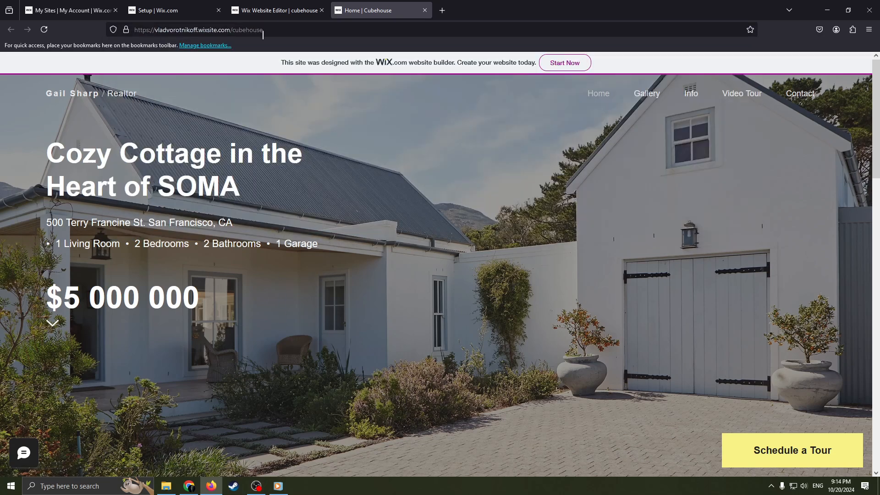
pyautogui.scroll(-15, 380, 255)
# - Return to the CubeHouse dashboard, open the Premium upgrade page and look over the available plans, their prices and included features
pyautogui.click(162, 14)
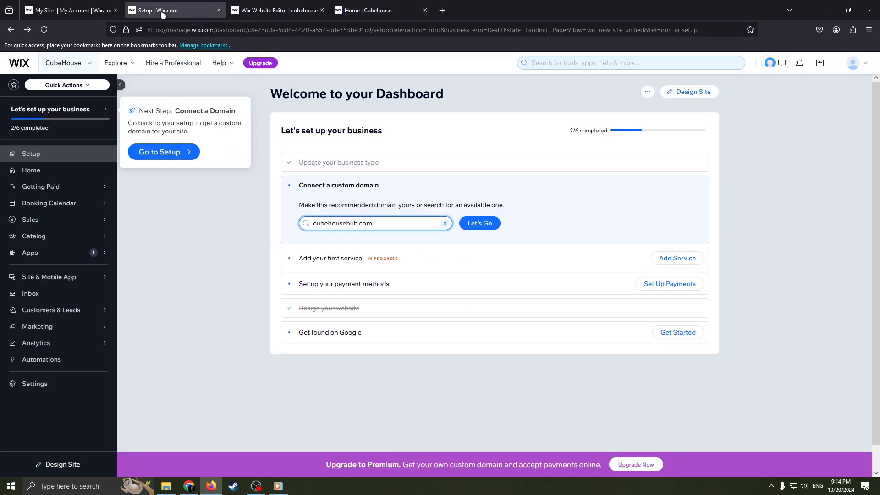
pyautogui.click(641, 466)
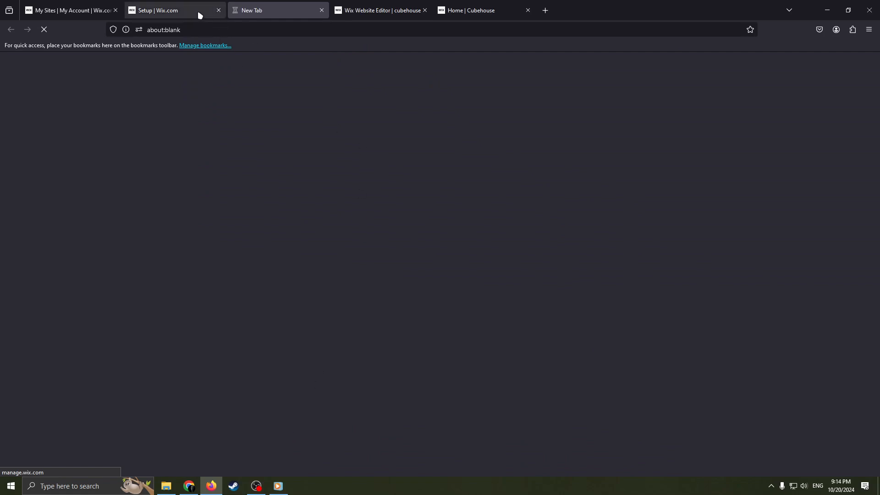
pyautogui.click(186, 13)
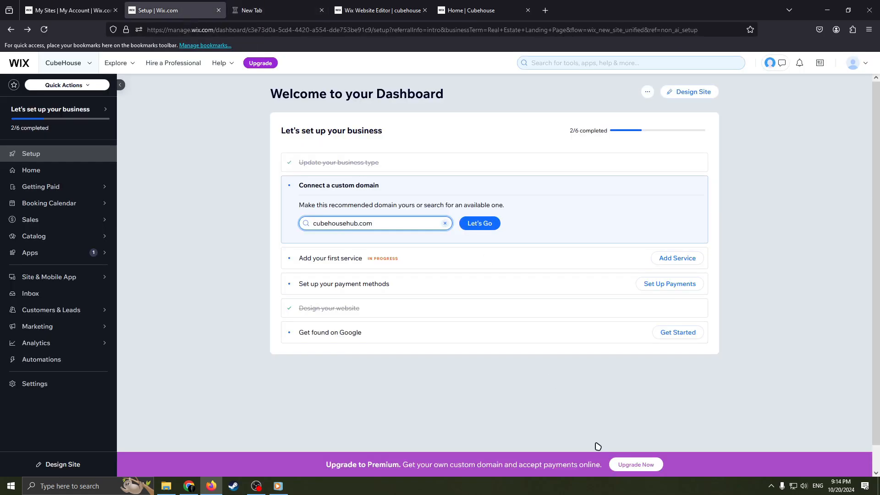
pyautogui.click(635, 464)
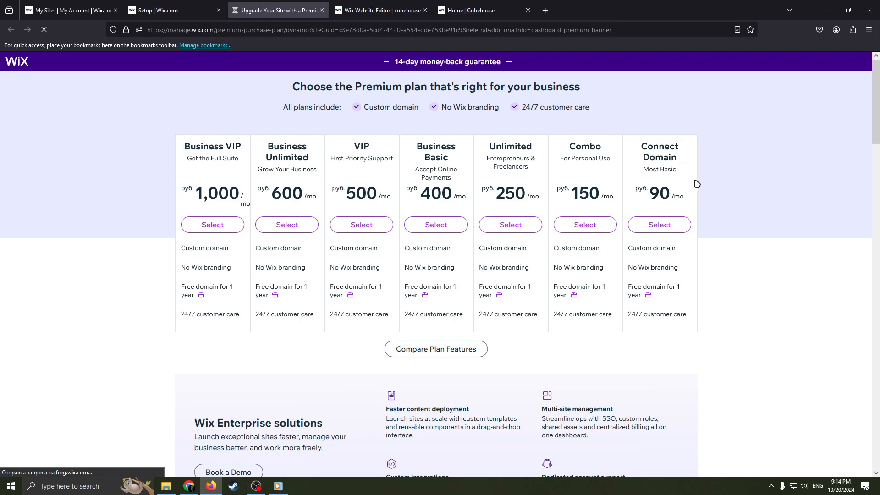
pyautogui.scroll(-4, 696, 192)
pyautogui.scroll(4, 697, 206)
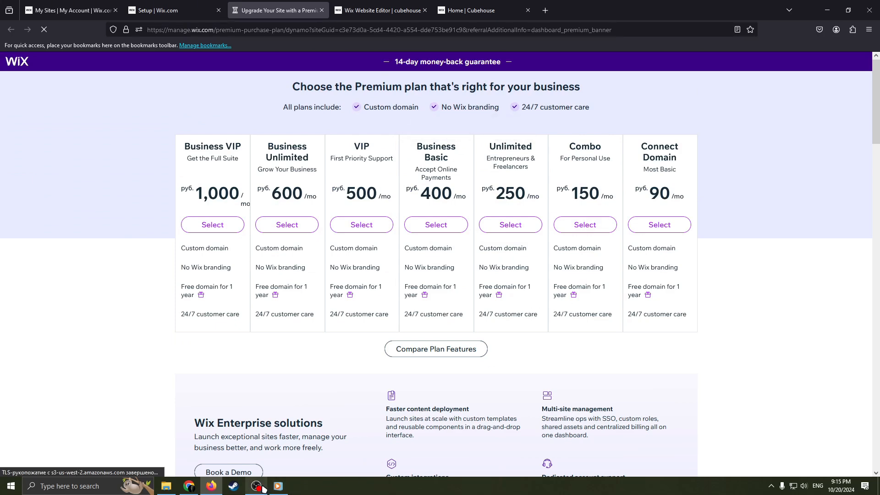
pyautogui.moveTo(266, 491)
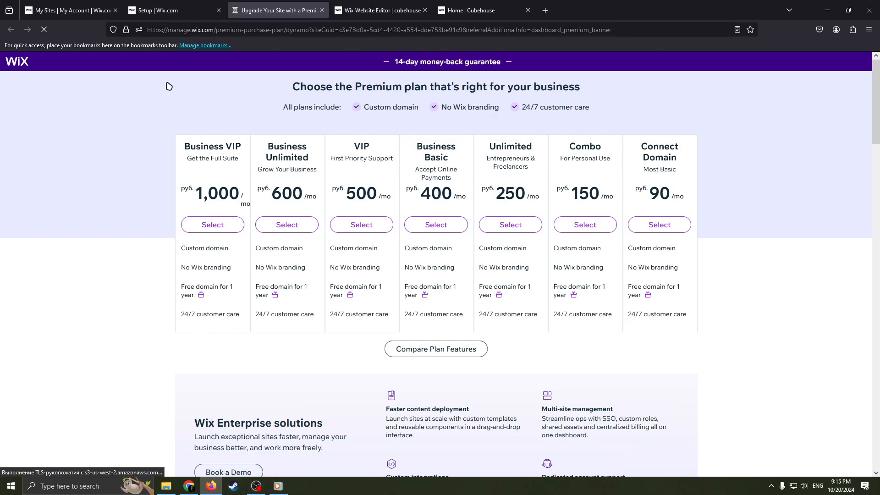
pyautogui.click(172, 11)
pyautogui.click(302, 16)
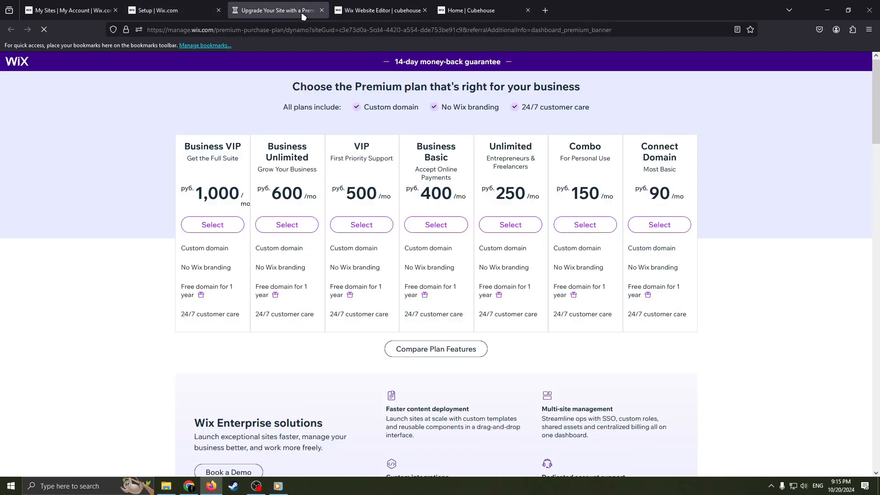
pyautogui.click(356, 14)
pyautogui.click(269, 15)
pyautogui.click(172, 15)
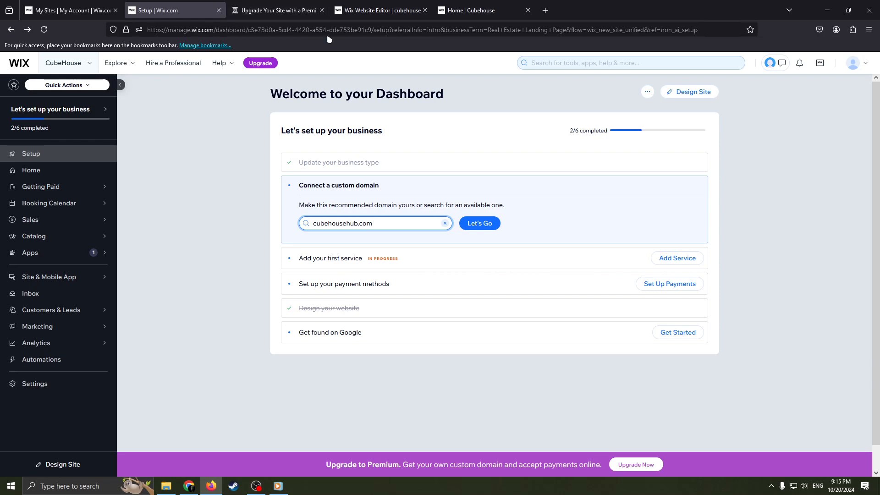
pyautogui.click(293, 12)
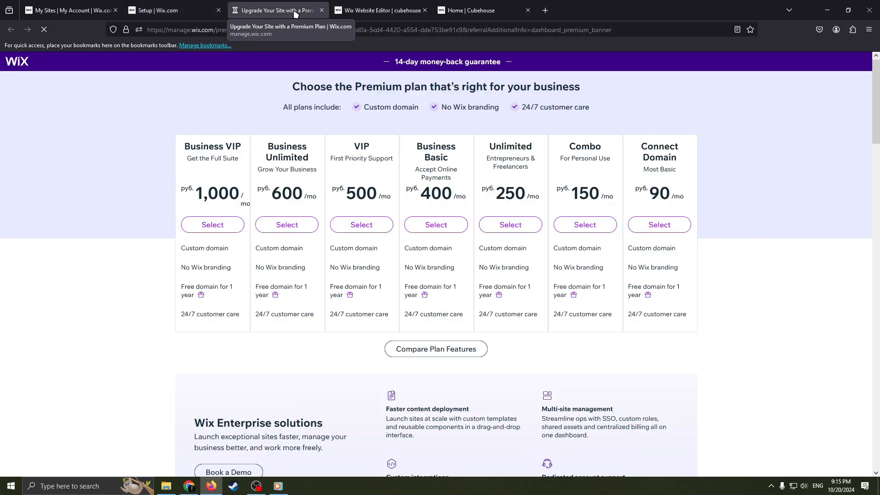
pyautogui.click(180, 13)
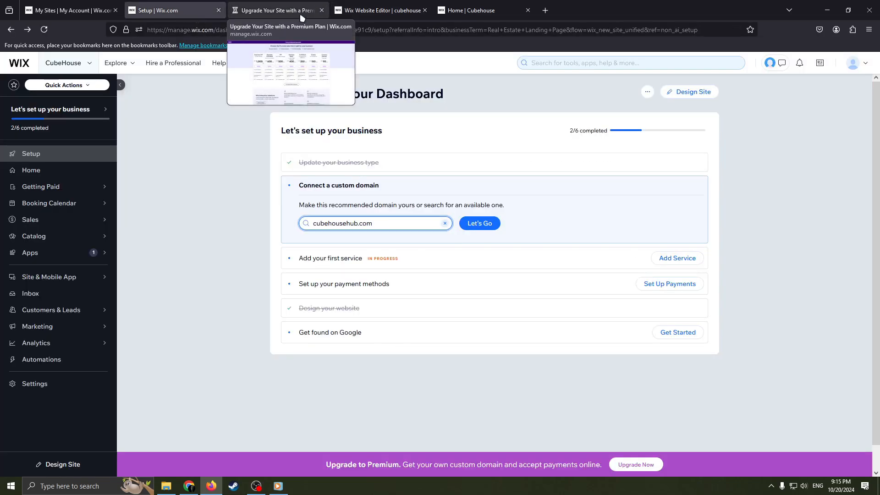